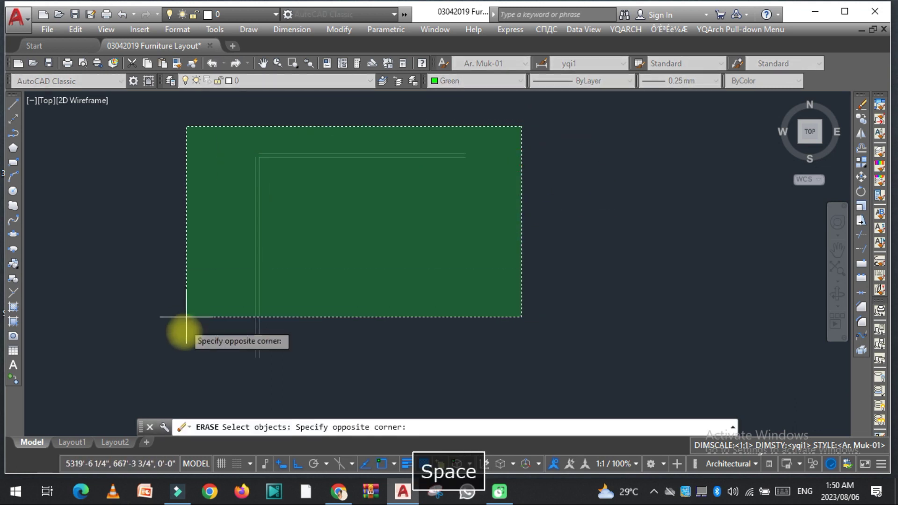
# Erase the old green-filled walls with a right-to-left crossing selection.
pyautogui.click(178, 403)
pyautogui.press('space')
pyautogui.press('Escape')
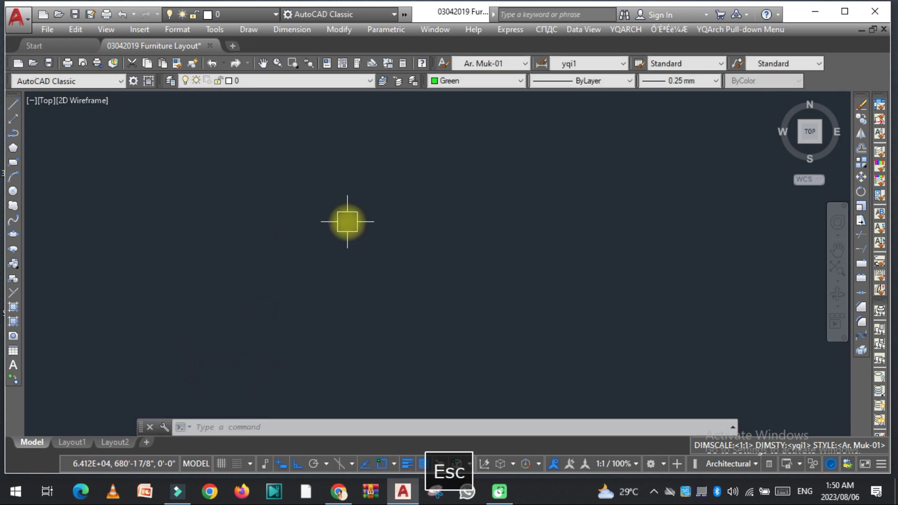
# Start MLINE at scale 8 and set the start point, undoing two trial wall legs.
pyautogui.write('ml')
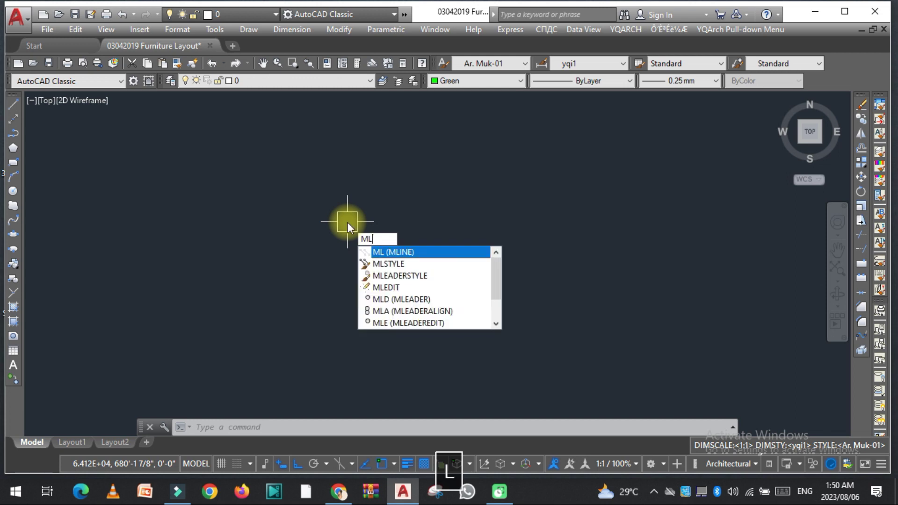
pyautogui.click(383, 253)
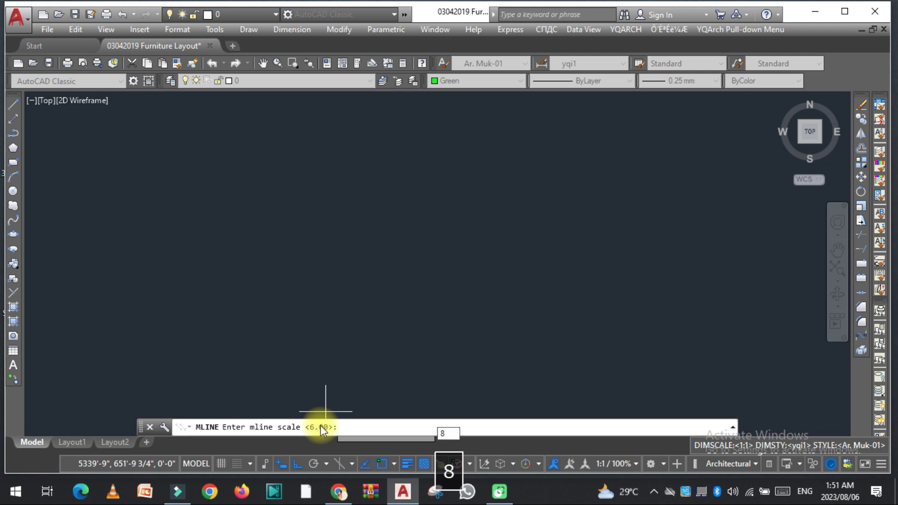
pyautogui.press('Return')
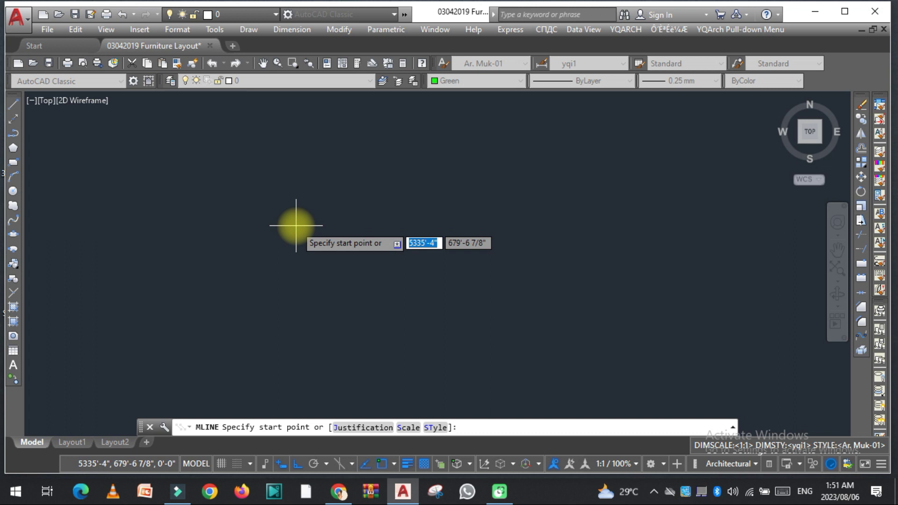
pyautogui.click(234, 205)
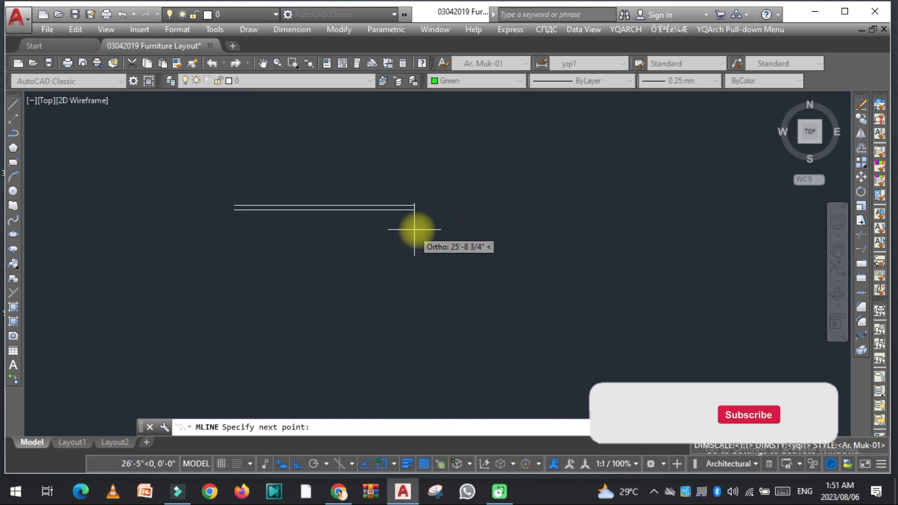
pyautogui.click(423, 234)
pyautogui.click(428, 356)
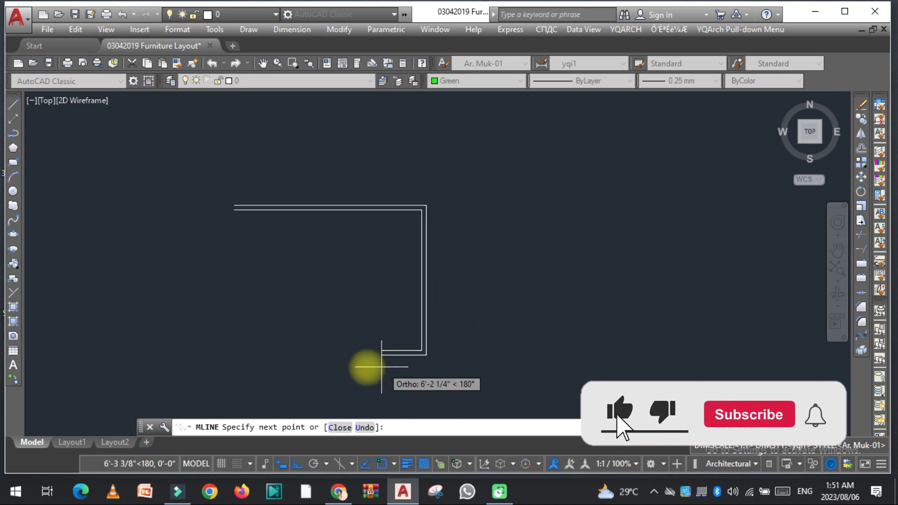
pyautogui.hotkey('ctrl', 'z')
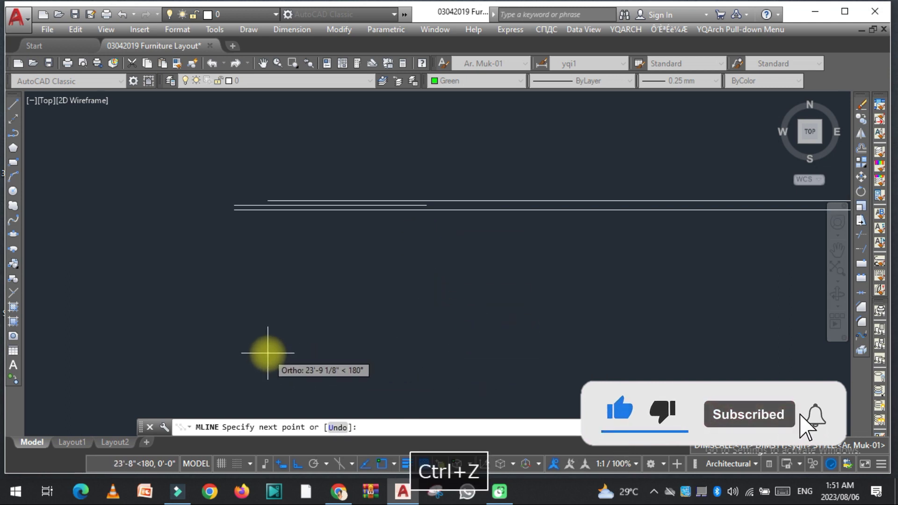
pyautogui.hotkey('ctrl', 'z')
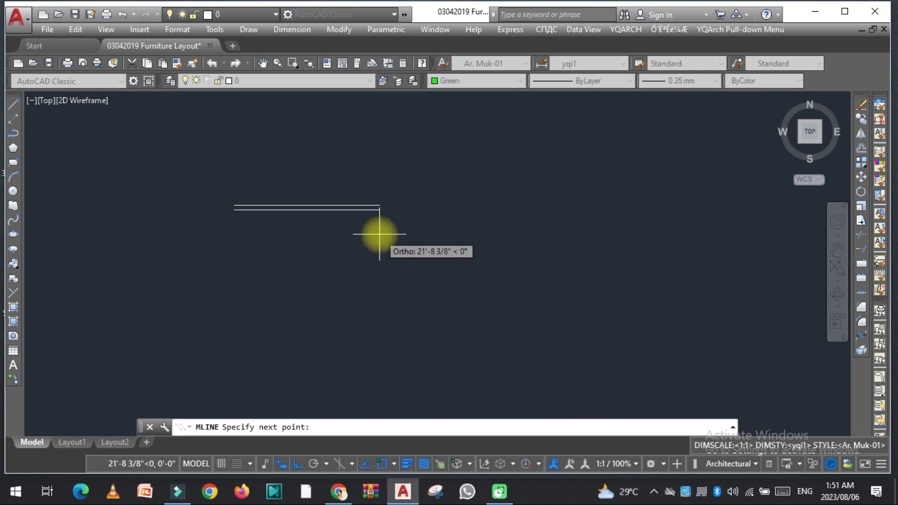
# Draw the top, right and bottom walls at 20' each, then the left wall upward.
pyautogui.write('20')
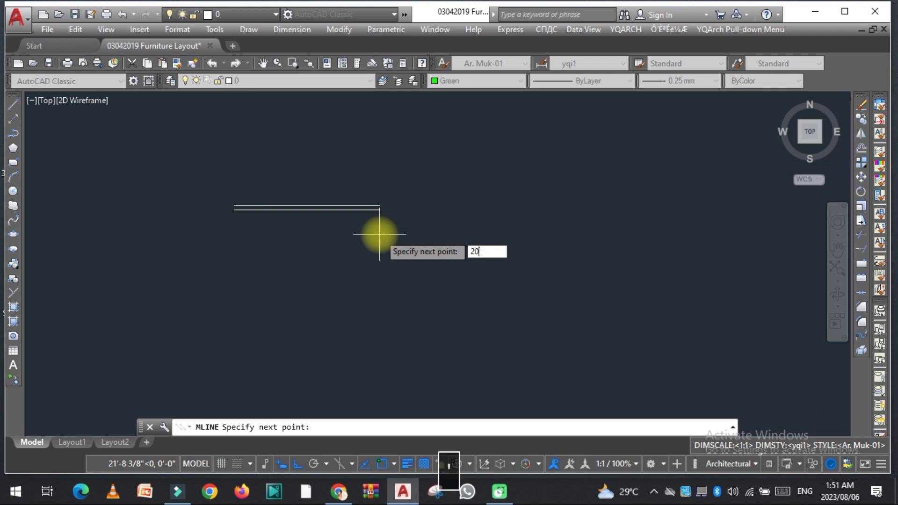
pyautogui.write("'")
pyautogui.press('Return')
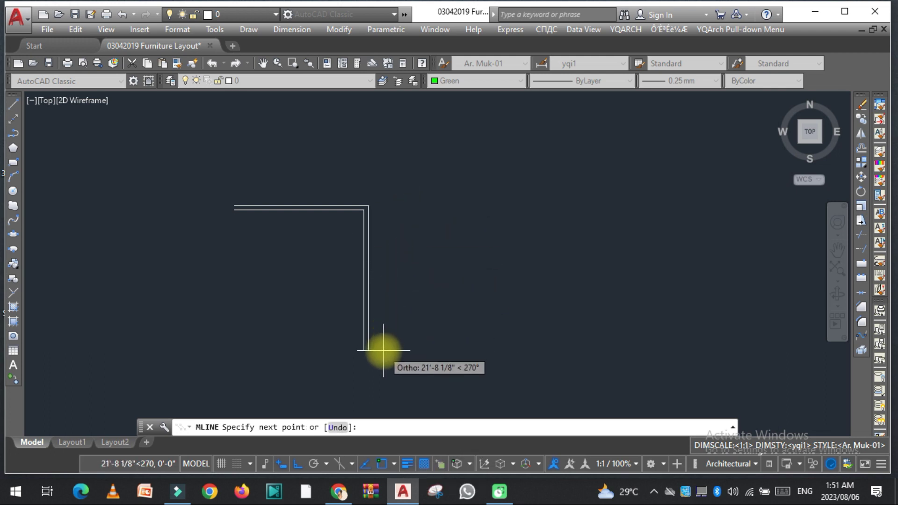
pyautogui.write("20'")
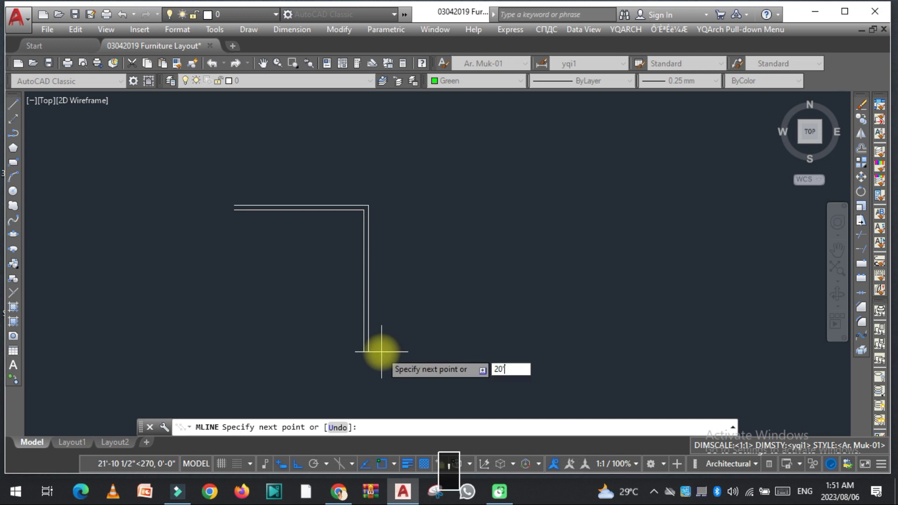
pyautogui.press('Return')
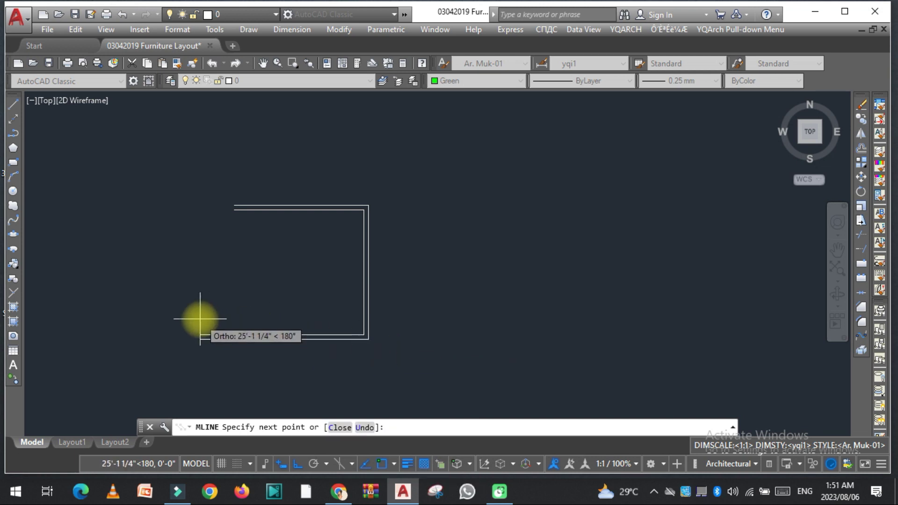
pyautogui.write("20'")
pyautogui.press('Return')
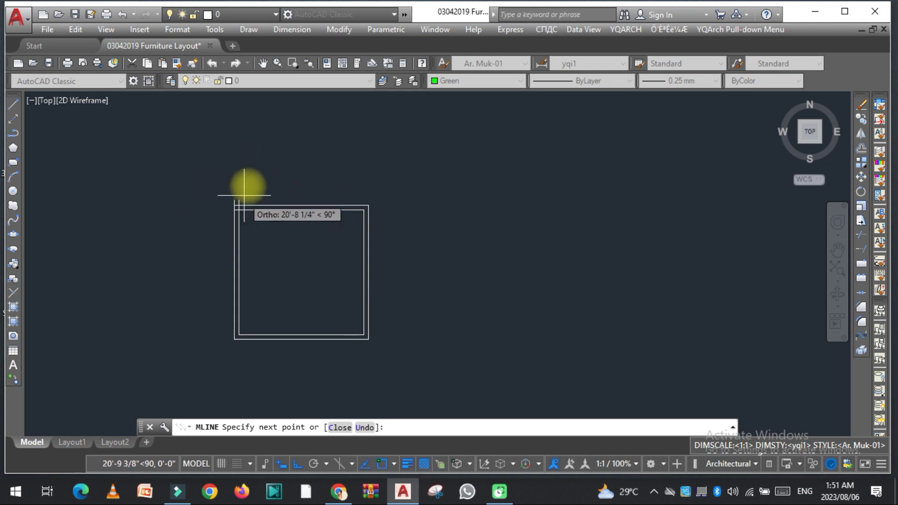
pyautogui.click(239, 176)
pyautogui.press('Escape')
pyautogui.scroll(2, 331, 259)
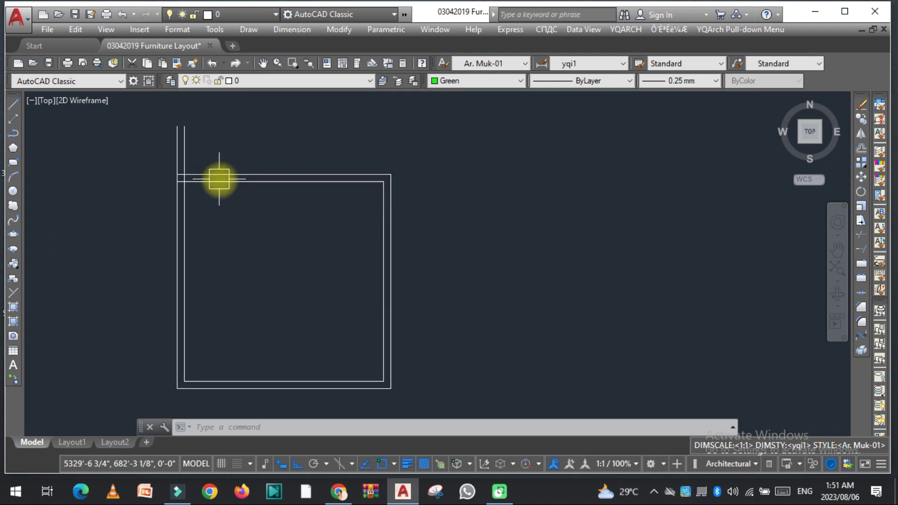
pyautogui.press('Escape')
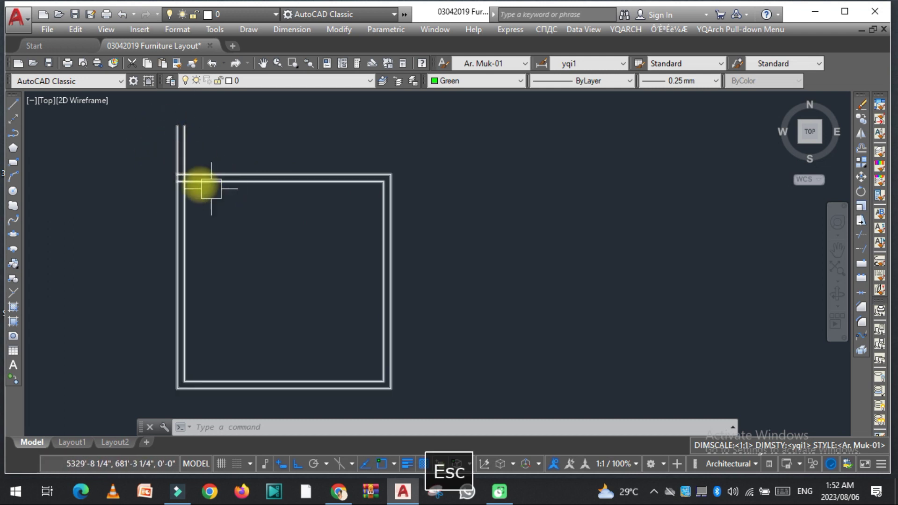
# Apply a Corner Joint to the left and top walls at the room's top-left corner.
pyautogui.click(211, 174)
pyautogui.doubleClick(211, 174)
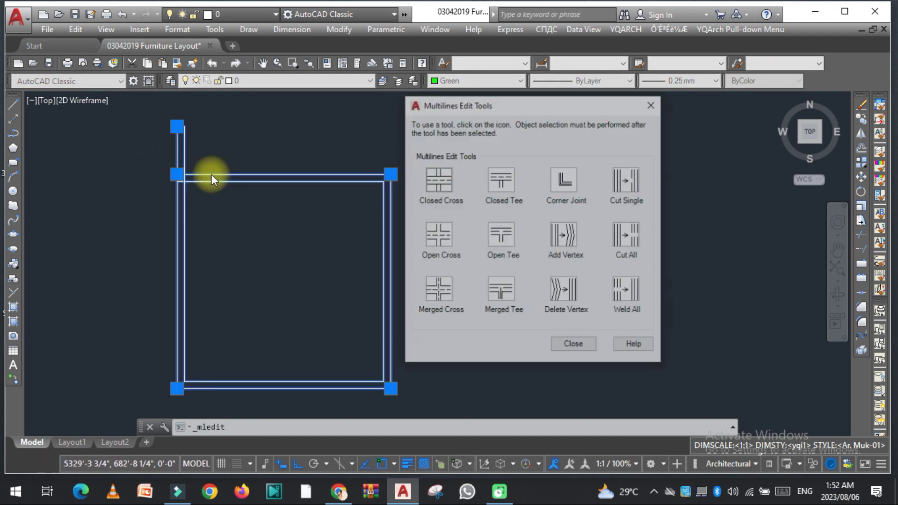
pyautogui.moveTo(478, 111); pyautogui.dragTo(160, 111)
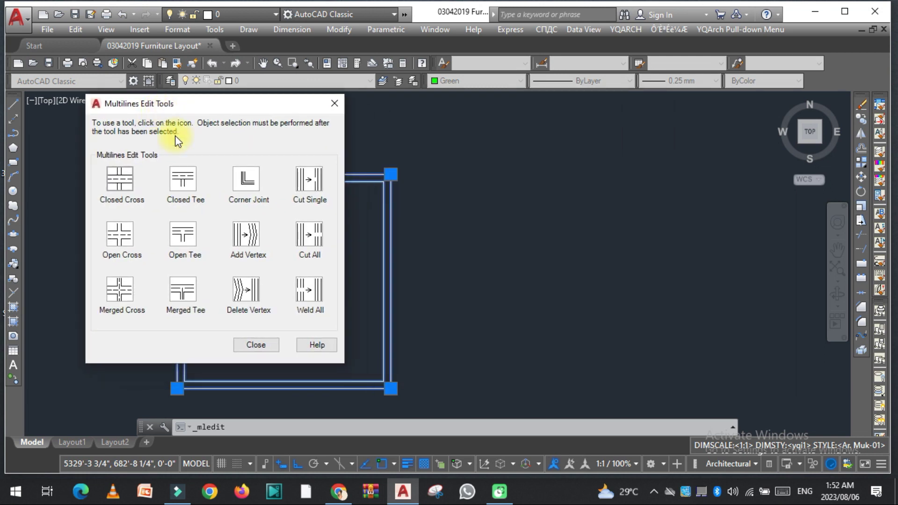
pyautogui.click(242, 186)
pyautogui.click(181, 200)
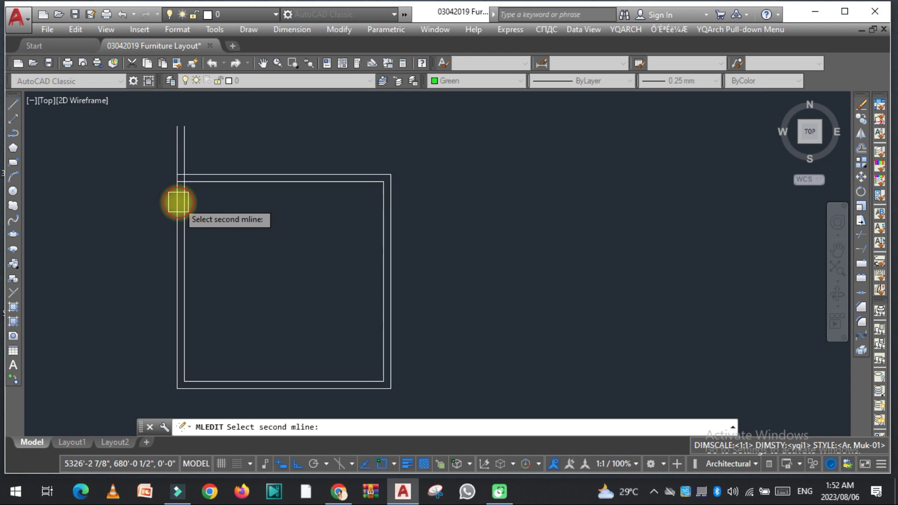
pyautogui.click(218, 172)
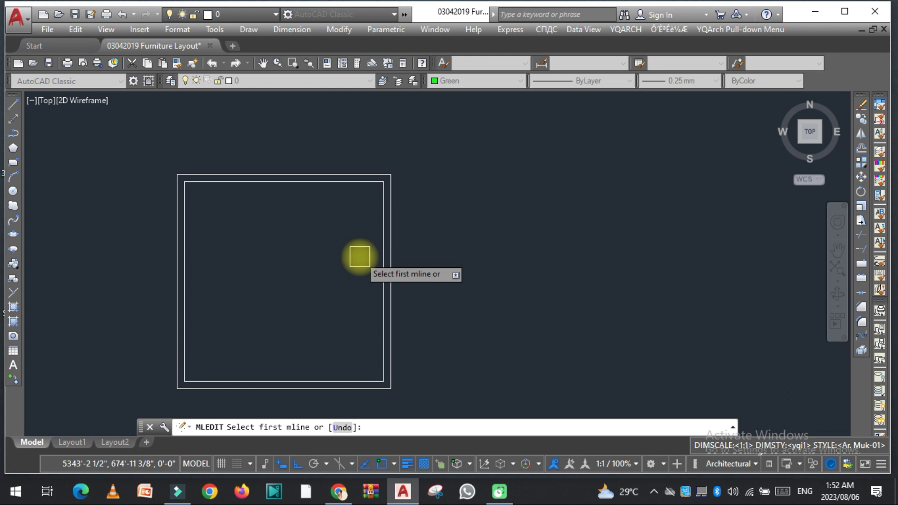
pyautogui.press('Escape')
pyautogui.scroll(-2, 323, 262)
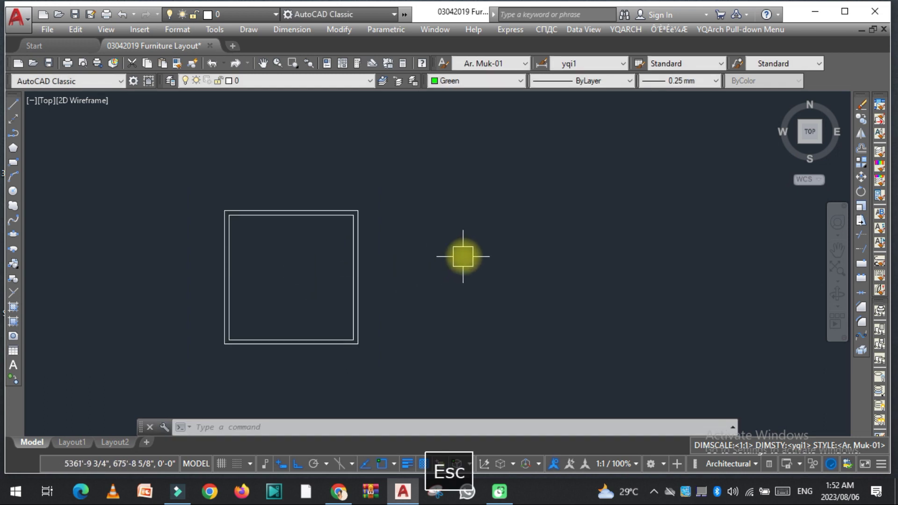
# Draw a second MLINE rectangle right of the first room, with one wall extending past its right side.
pyautogui.write('ml')
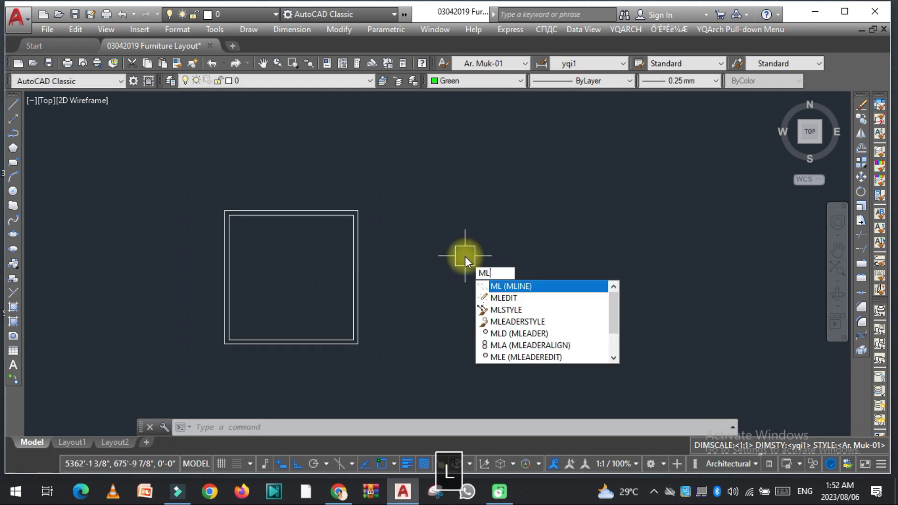
pyautogui.press('space')
pyautogui.click(444, 207)
pyautogui.click(615, 210)
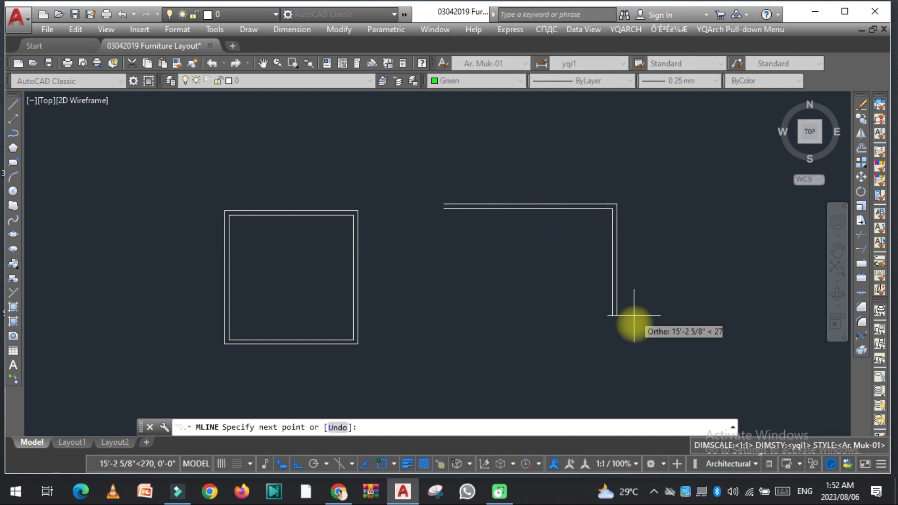
pyautogui.click(617, 339)
pyautogui.click(486, 341)
pyautogui.click(496, 251)
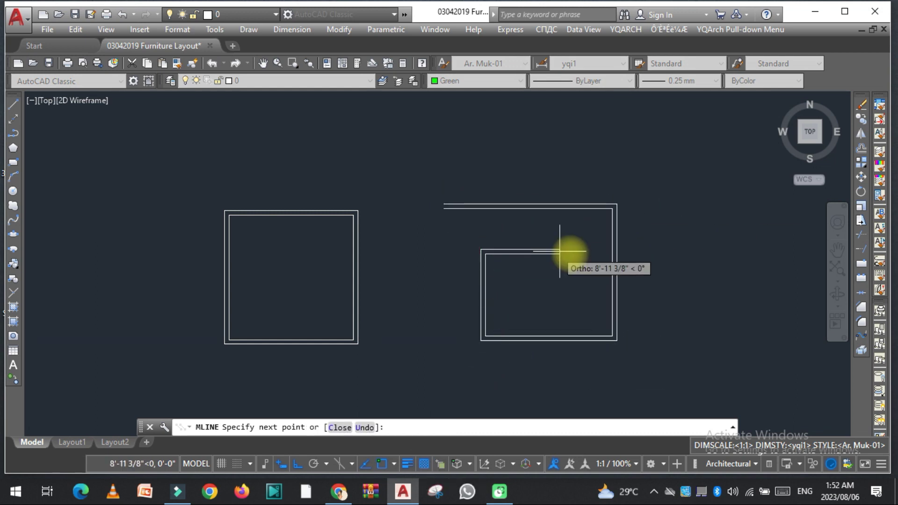
pyautogui.click(636, 251)
pyautogui.press('Escape')
pyautogui.scroll(2, 668, 271)
pyautogui.moveTo(632, 268); pyautogui.dragTo(384, 261, button='middle')
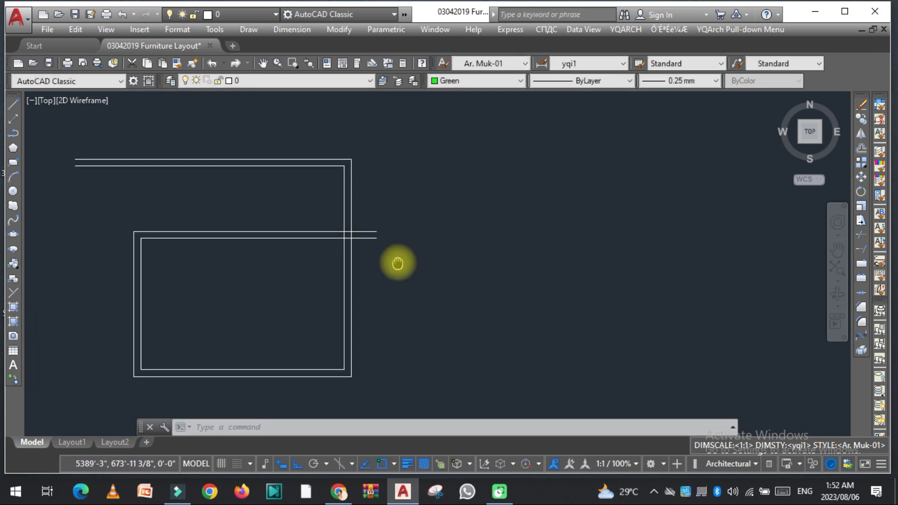
pyautogui.press('Escape')
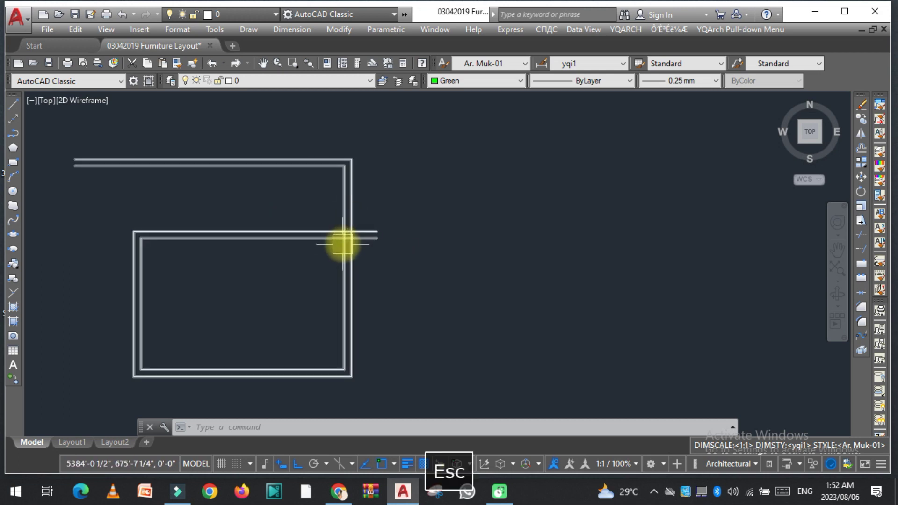
# Apply Open Tee edits to the partition wall junctions.
pyautogui.doubleClick(340, 232)
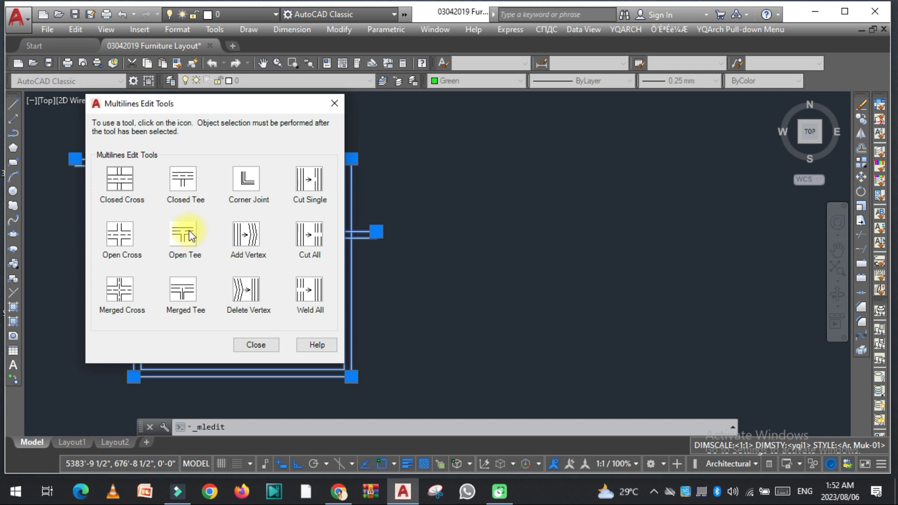
pyautogui.click(191, 235)
pyautogui.scroll(6, 373, 231)
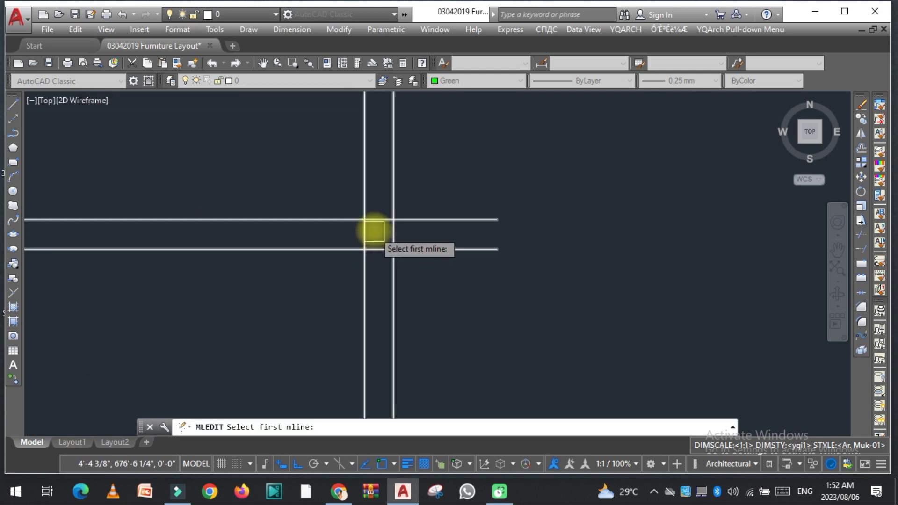
pyautogui.click(374, 214)
pyautogui.click(377, 225)
pyautogui.click(365, 237)
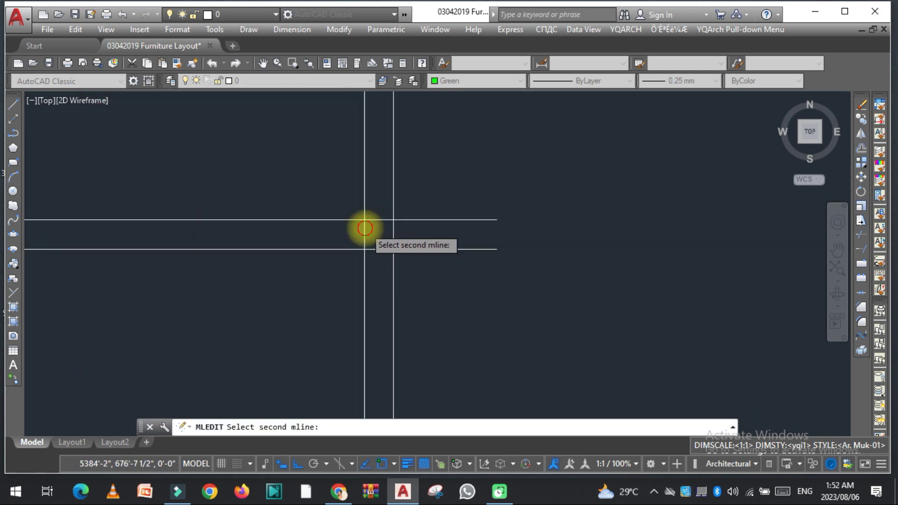
pyautogui.click(364, 224)
pyautogui.click(367, 192)
pyautogui.click(395, 213)
pyautogui.click(363, 218)
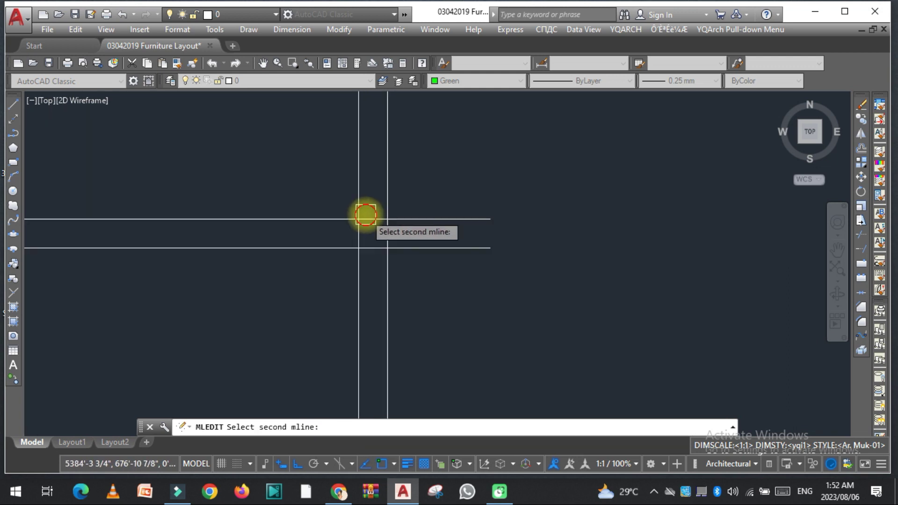
pyautogui.click(372, 220)
pyautogui.click(371, 221)
pyautogui.scroll(-3, 318, 197)
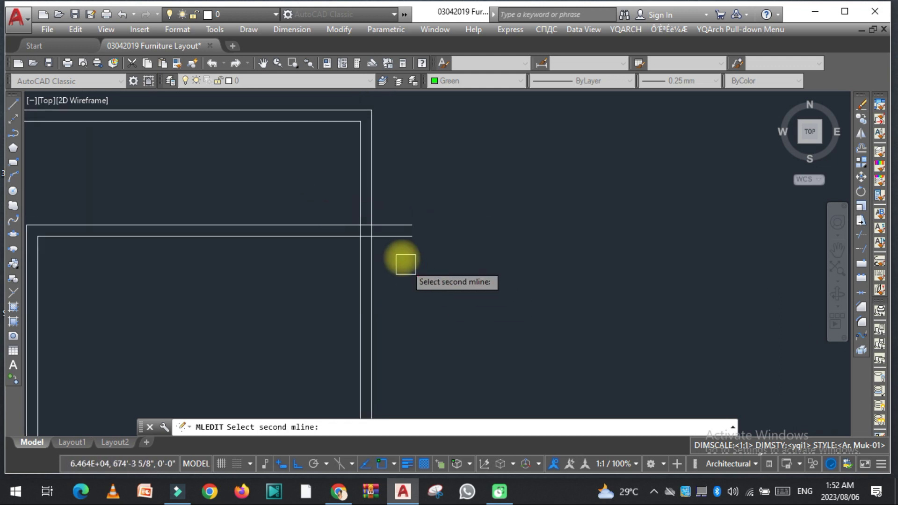
pyautogui.press('space')
pyautogui.press('space')
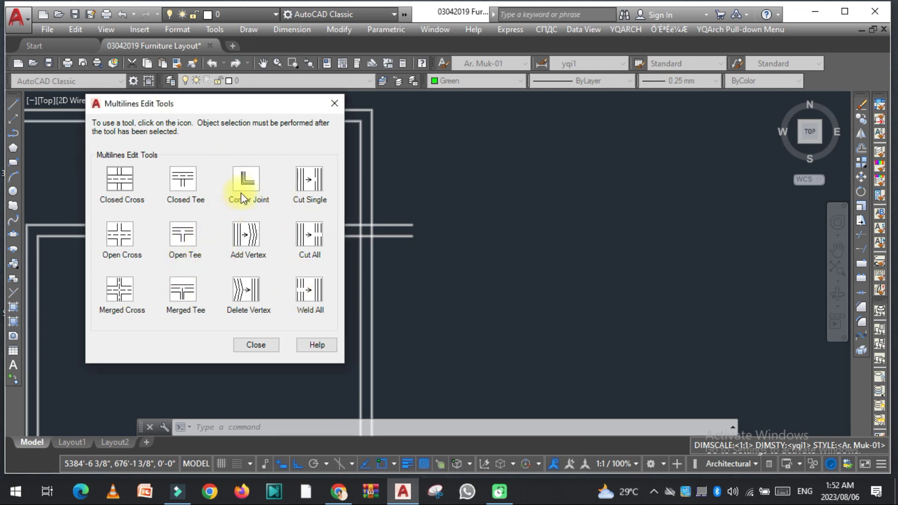
# Apply a Closed Tee so the horizontal wall trims against the vertical wall.
pyautogui.click(186, 178)
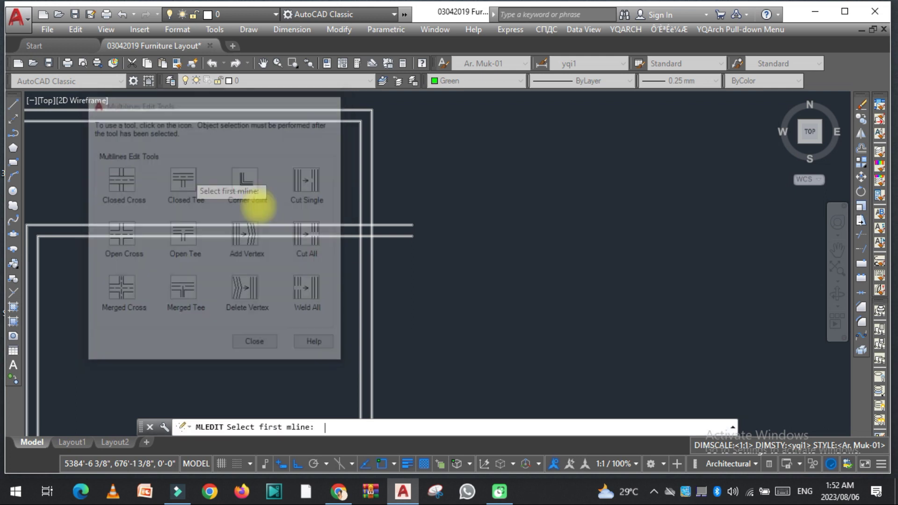
pyautogui.click(367, 228)
pyautogui.scroll(3, 365, 228)
pyautogui.click(363, 216)
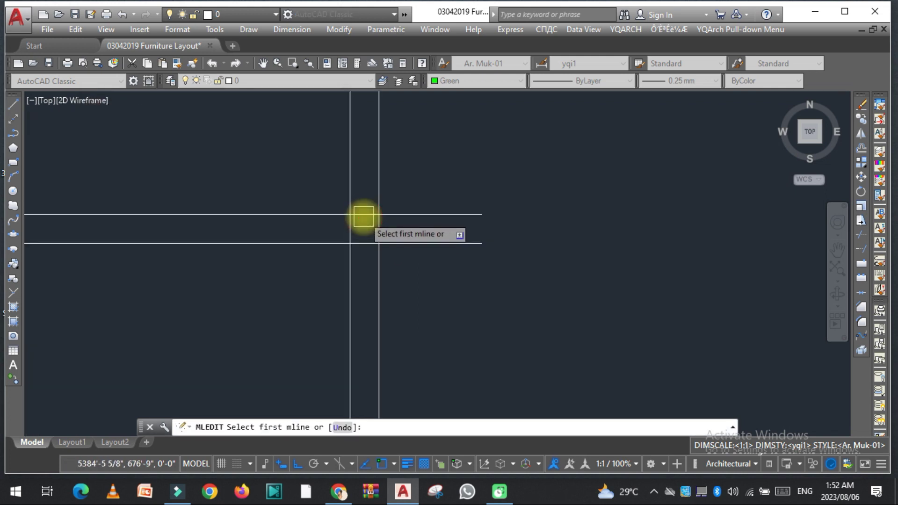
pyautogui.click(370, 230)
pyautogui.click(375, 225)
pyautogui.scroll(-5, 352, 211)
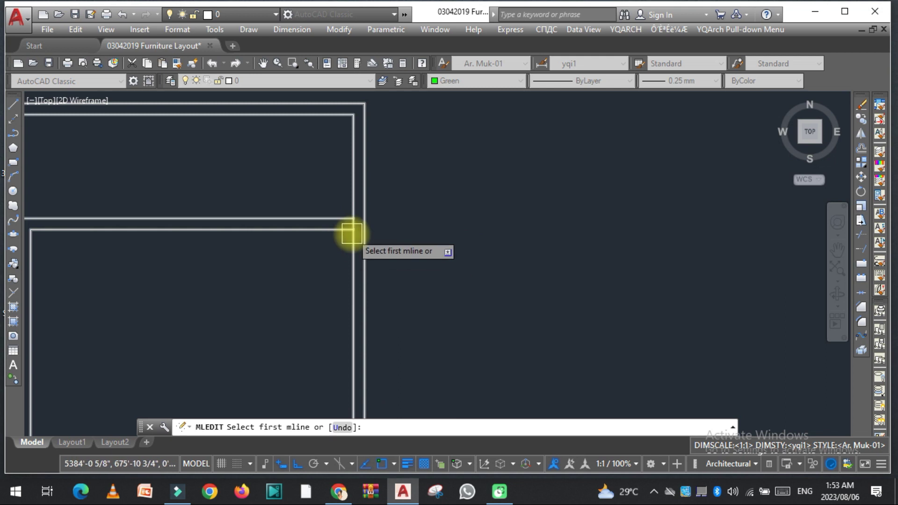
pyautogui.scroll(5, 352, 228)
pyautogui.press('Escape')
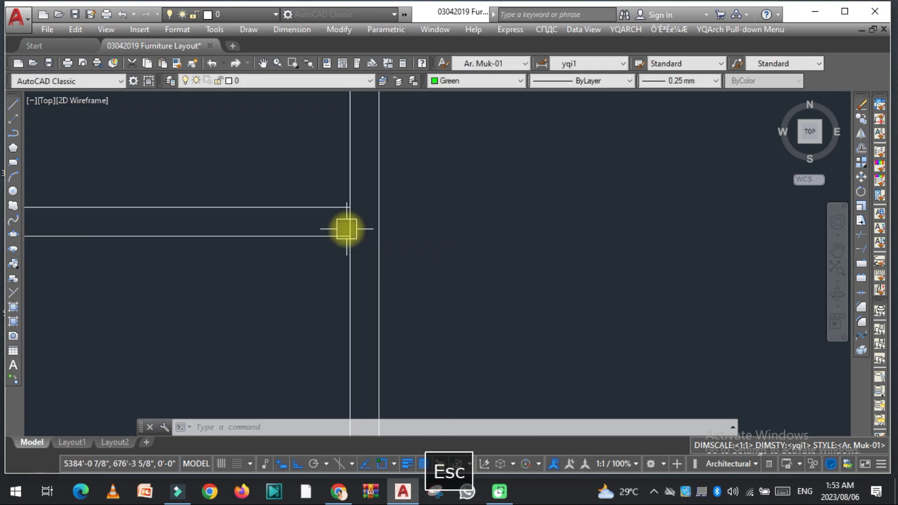
pyautogui.scroll(-5, 375, 228)
pyautogui.scroll(2, 372, 221)
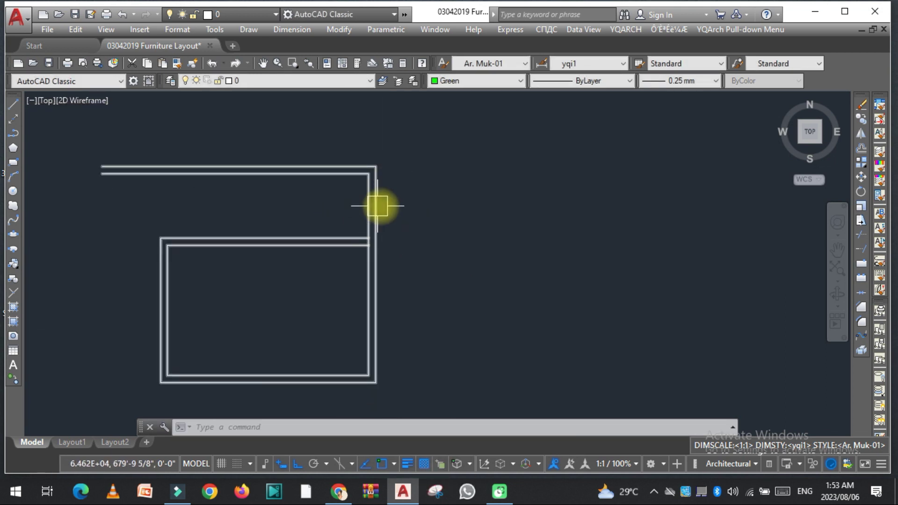
pyautogui.press('Escape')
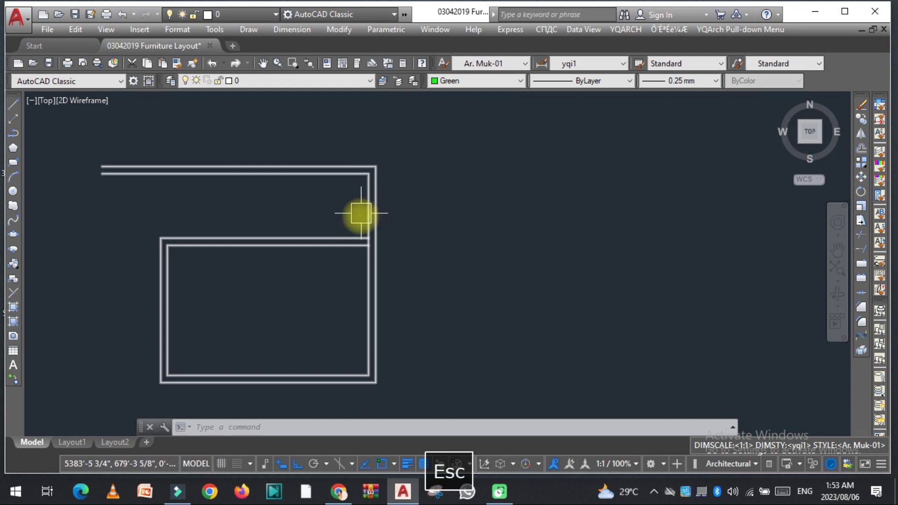
# Corner-join the crossing walls so the second outline becomes a closed rectangle.
pyautogui.doubleClick(368, 217)
pyautogui.click(259, 182)
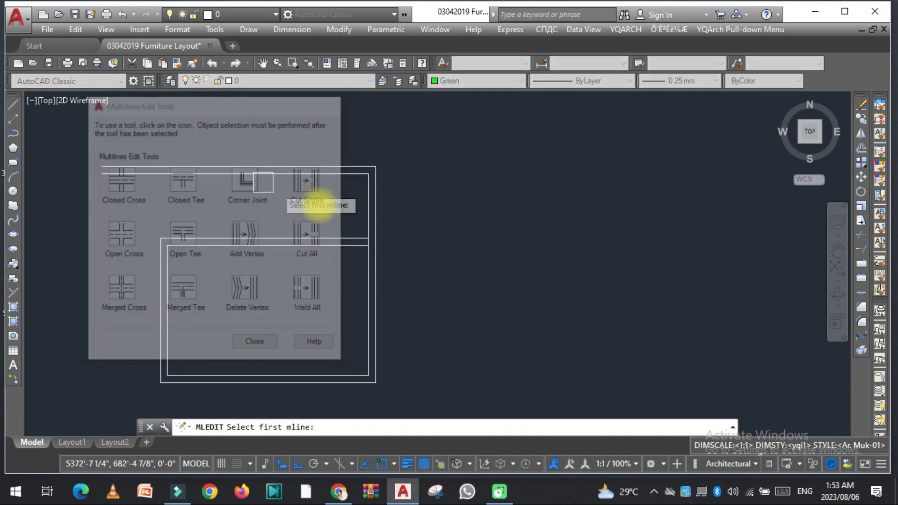
pyautogui.click(360, 228)
pyautogui.click(370, 215)
pyautogui.scroll(2, 371, 214)
pyautogui.click(374, 280)
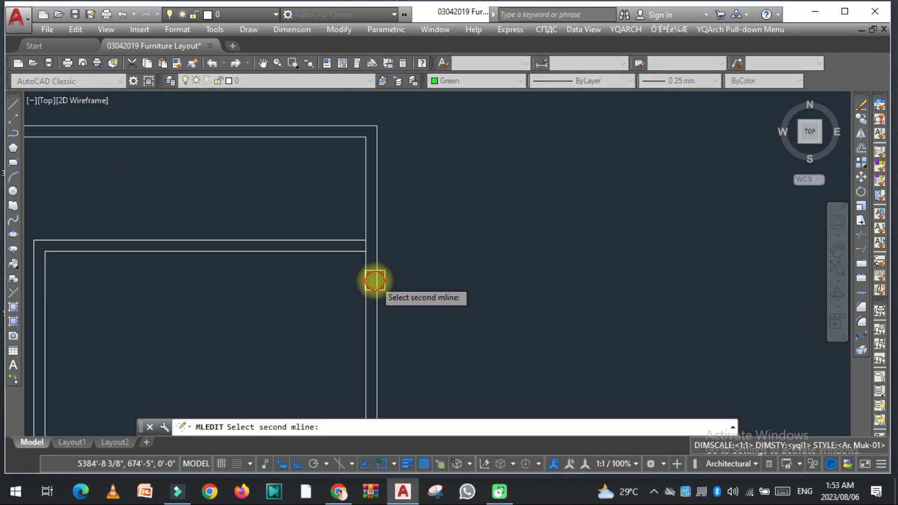
pyautogui.click(349, 240)
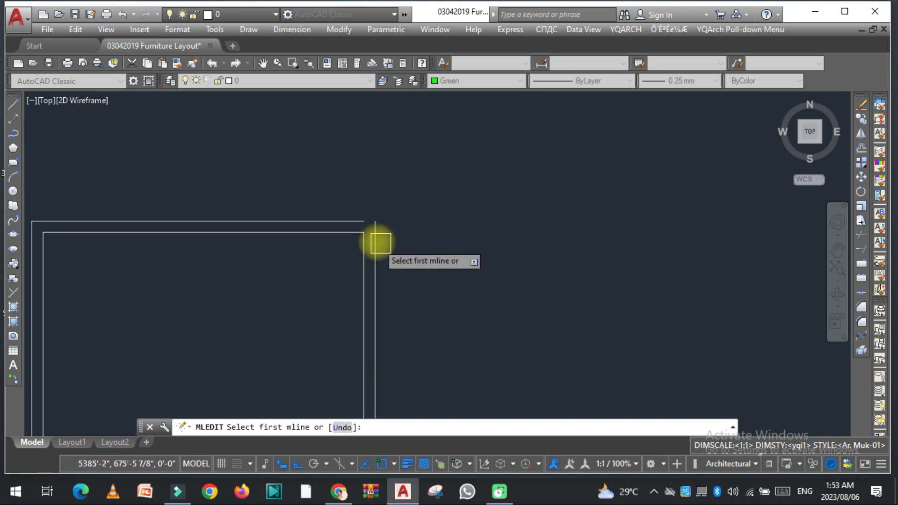
pyautogui.press('Escape')
pyautogui.scroll(4, 363, 230)
pyautogui.click(328, 202)
pyautogui.press('Escape')
pyautogui.scroll(-3, 358, 215)
pyautogui.scroll(-4, 358, 216)
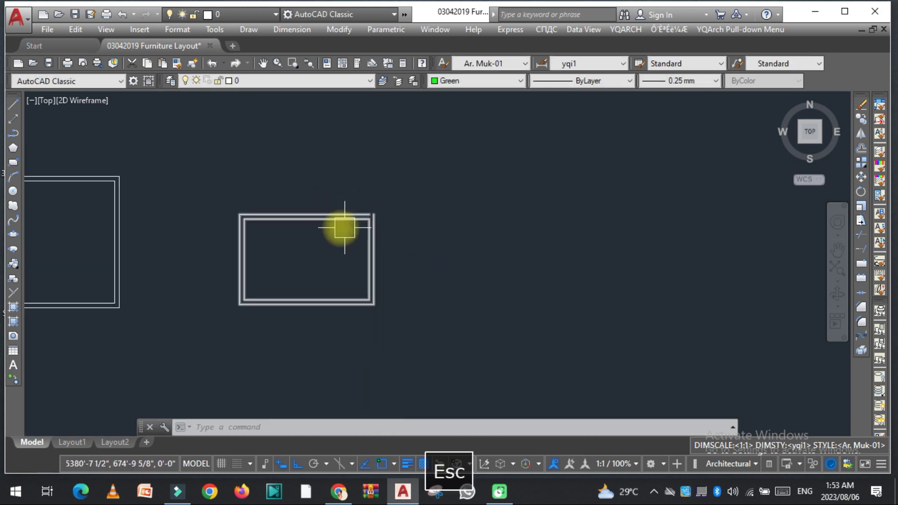
# Stretch the right rectangle longer using a crossing window and two points.
pyautogui.scroll(3, 335, 253)
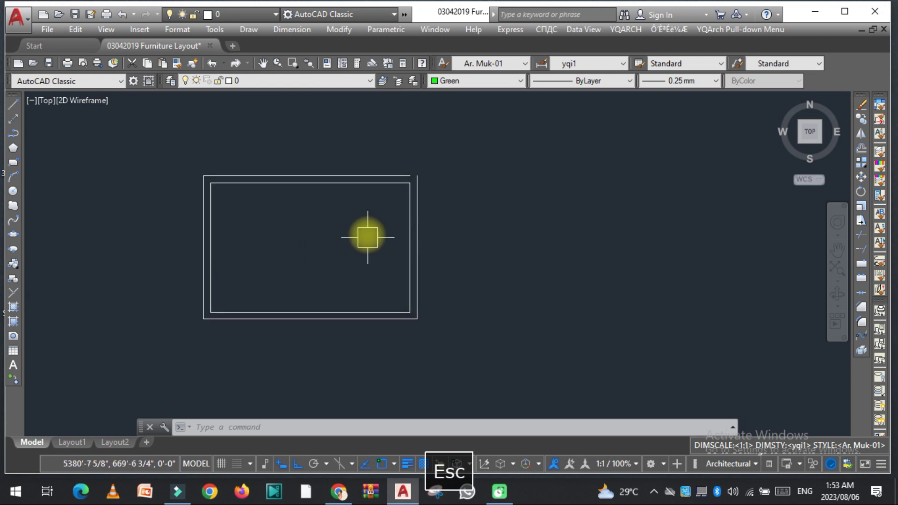
pyautogui.press('space')
pyautogui.scroll(-2, 367, 240)
pyautogui.click(415, 317)
pyautogui.click(371, 150)
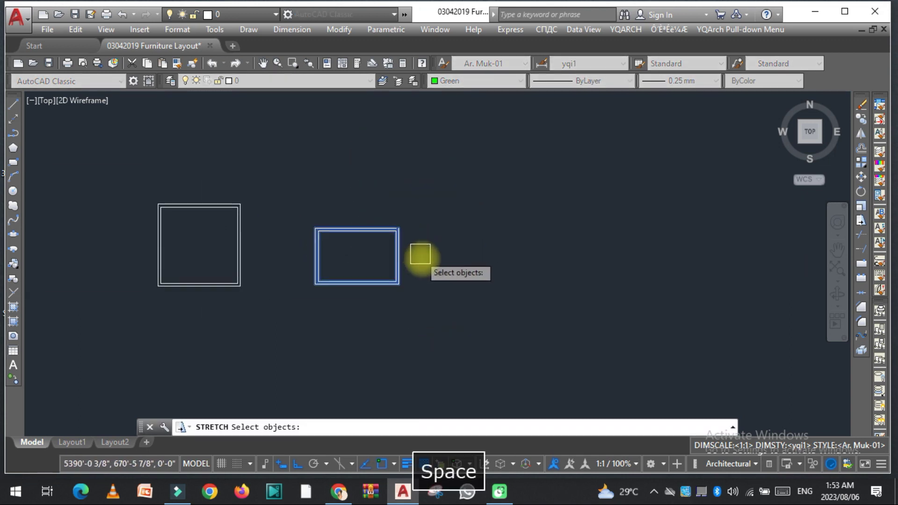
pyautogui.press('space')
pyautogui.click(421, 259)
pyautogui.click(457, 265)
pyautogui.scroll(3, 440, 252)
pyautogui.press('Escape')
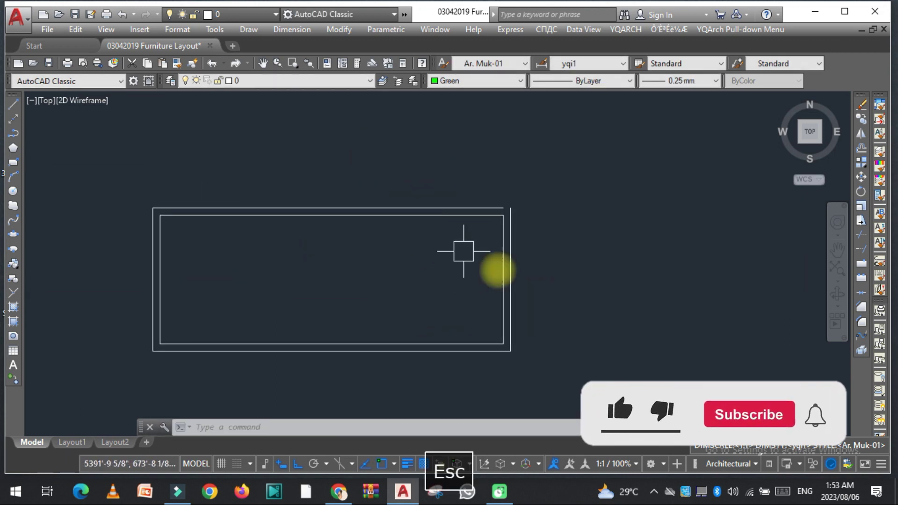
pyautogui.scroll(-2, 318, 253)
# Erase both rectangles with a window selection (E).
pyautogui.write('e')
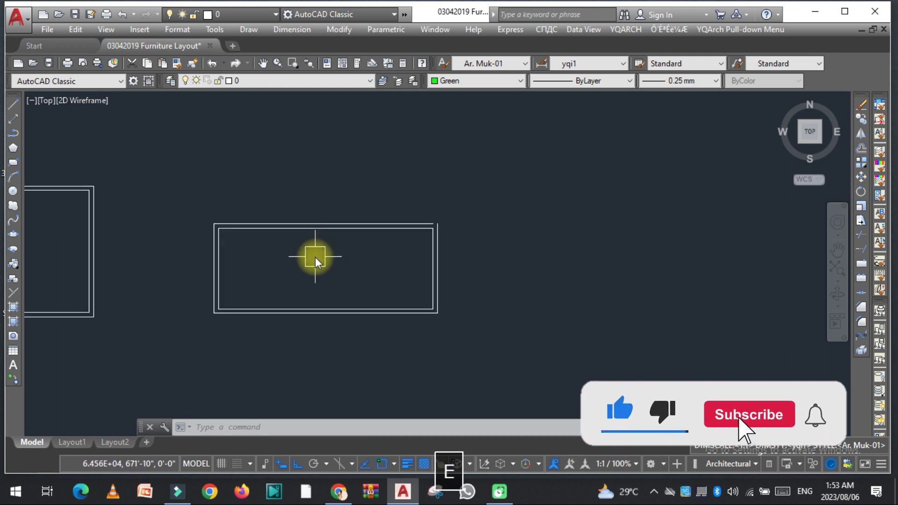
pyautogui.press('space')
pyautogui.scroll(-4, 429, 238)
pyautogui.click(444, 279)
pyautogui.click(287, 206)
pyautogui.scroll(4, 263, 237)
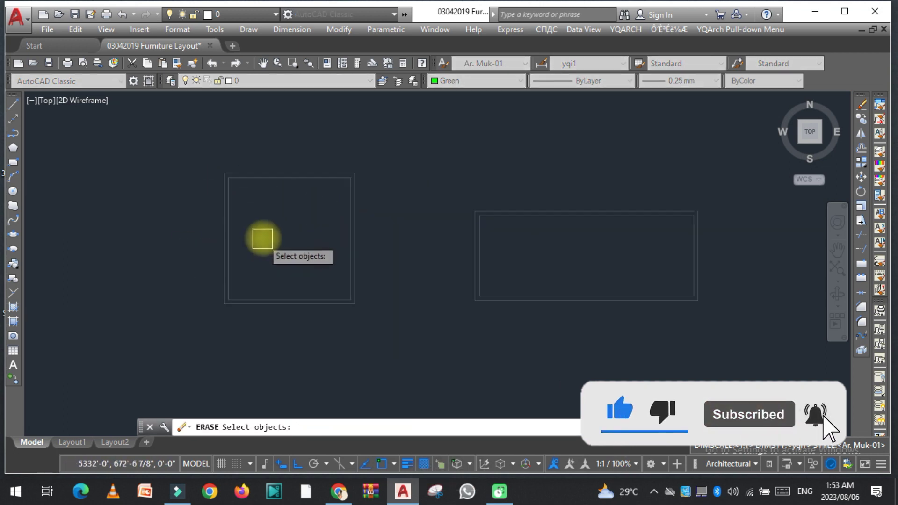
pyautogui.press('space')
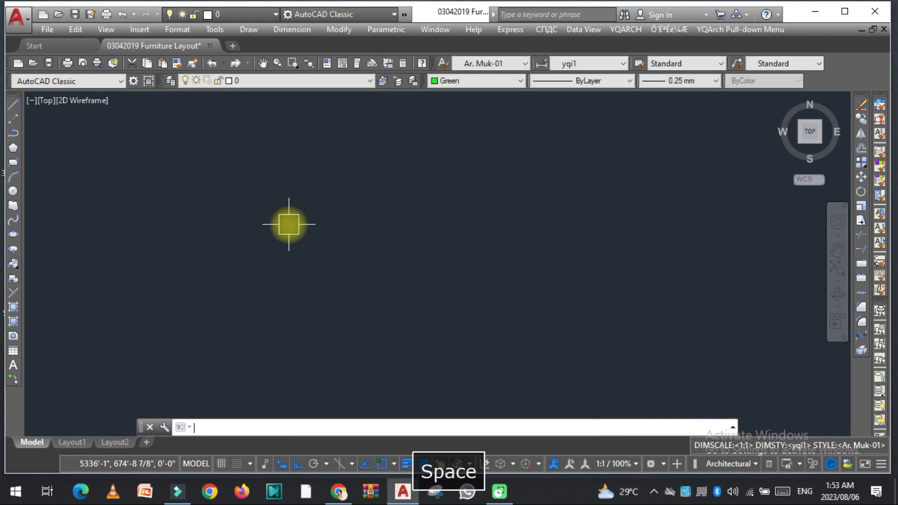
pyautogui.press('Escape')
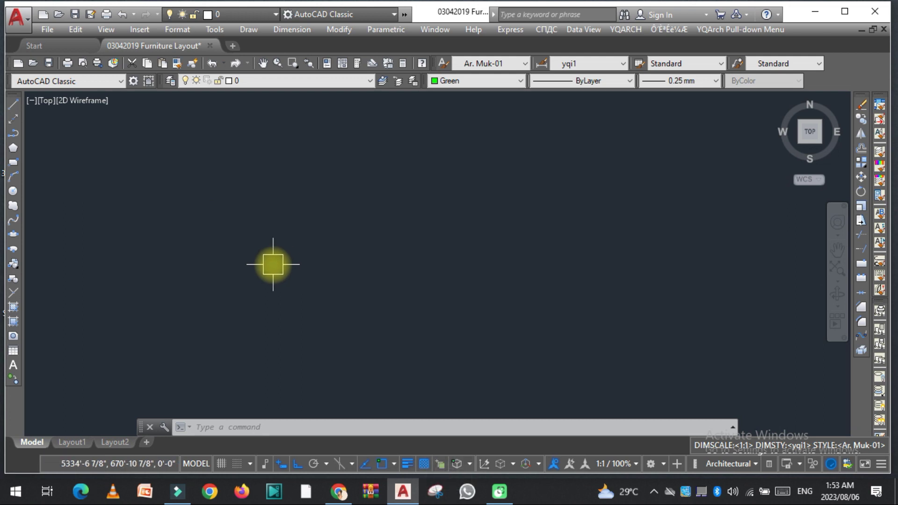
# Start the YQArch wall command (WW) with wall thickness 8 on the WALL layer.
pyautogui.write('ww')
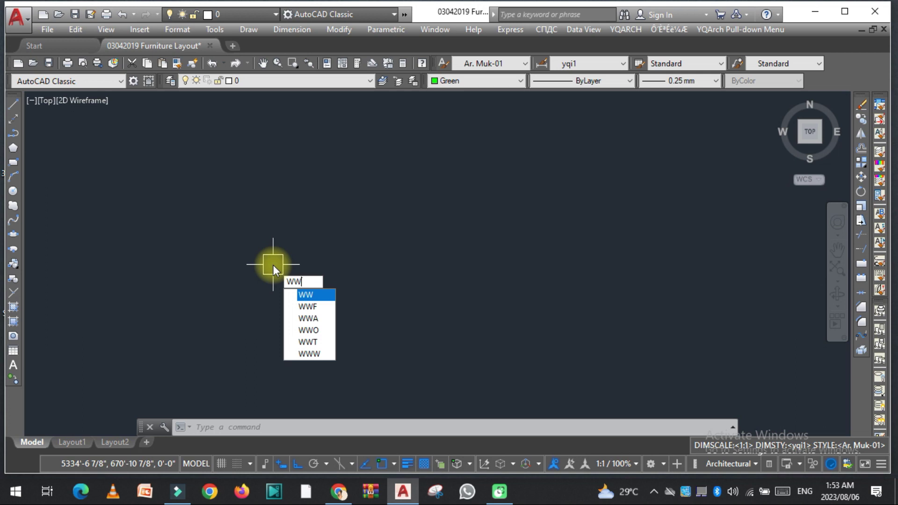
pyautogui.click(308, 296)
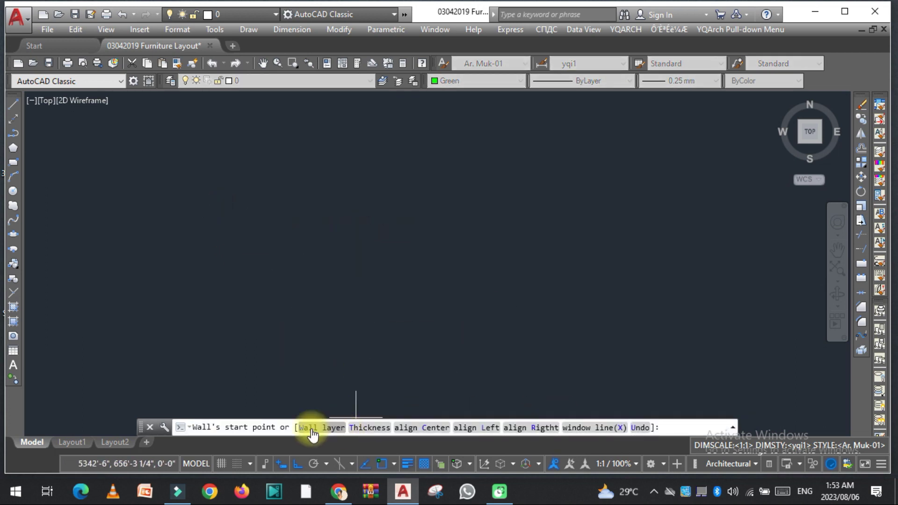
pyautogui.click(368, 428)
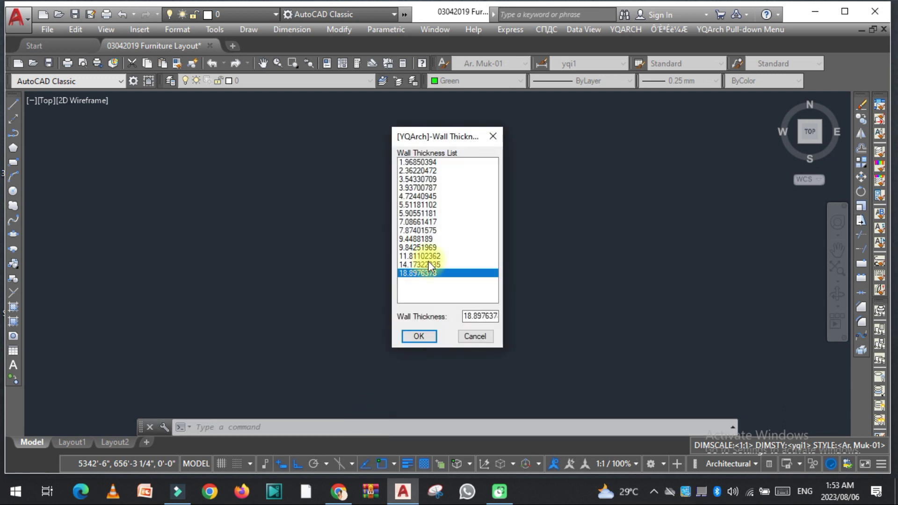
pyautogui.moveTo(414, 135); pyautogui.dragTo(238, 129)
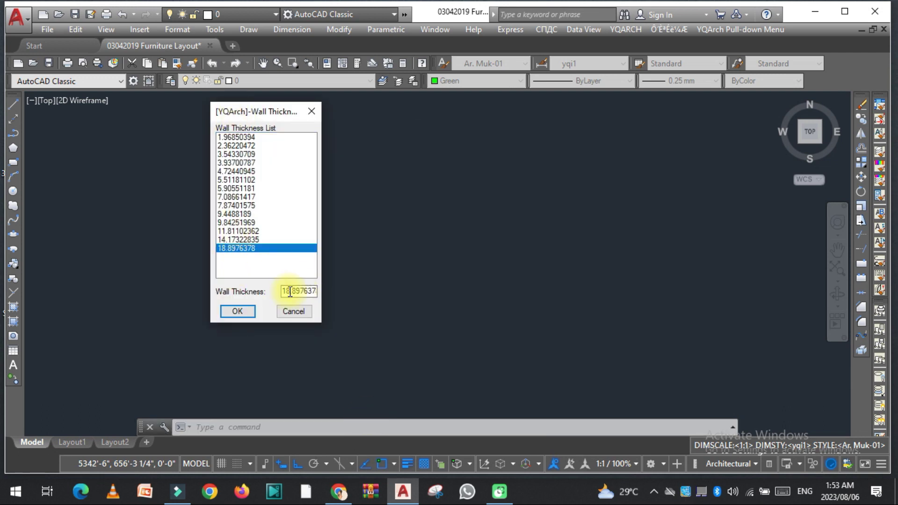
pyautogui.write('8')
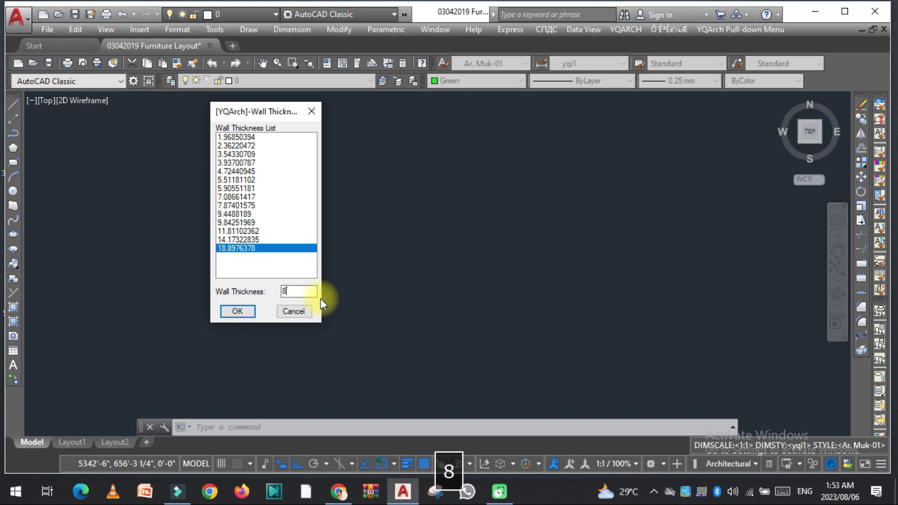
pyautogui.click(237, 311)
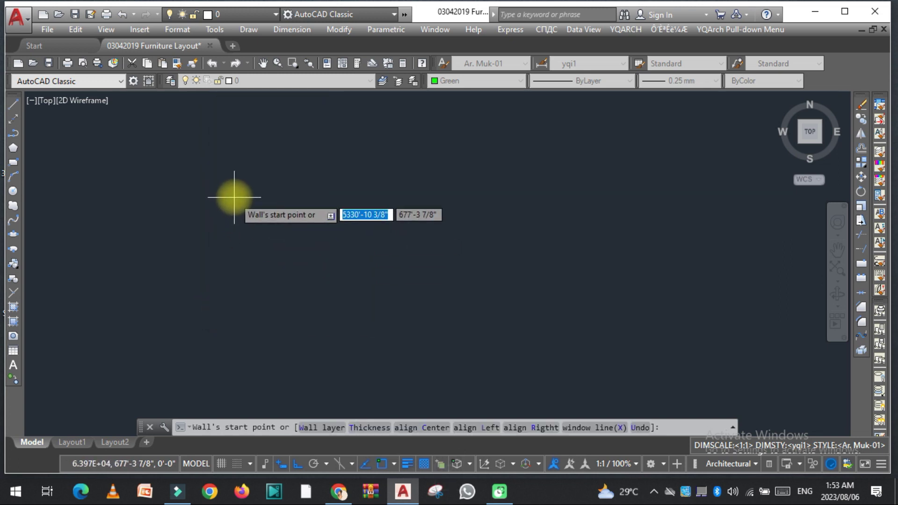
pyautogui.click(319, 428)
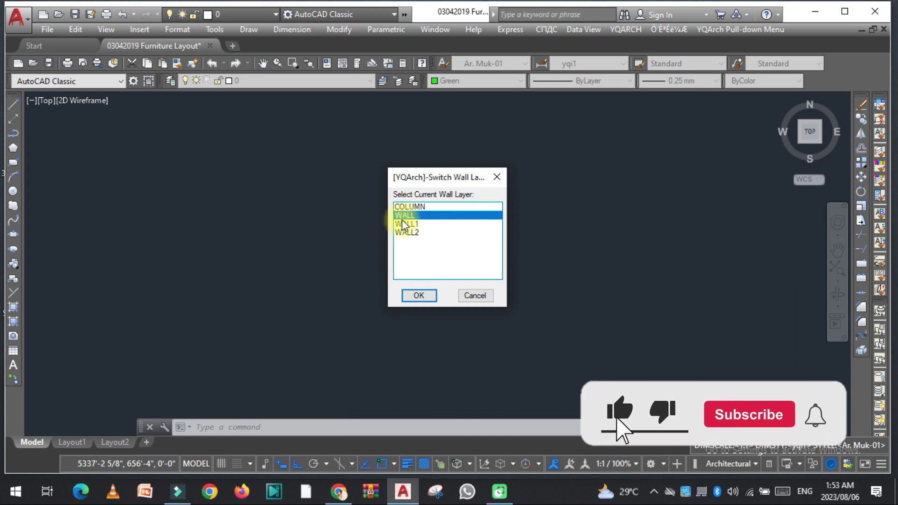
pyautogui.click(417, 296)
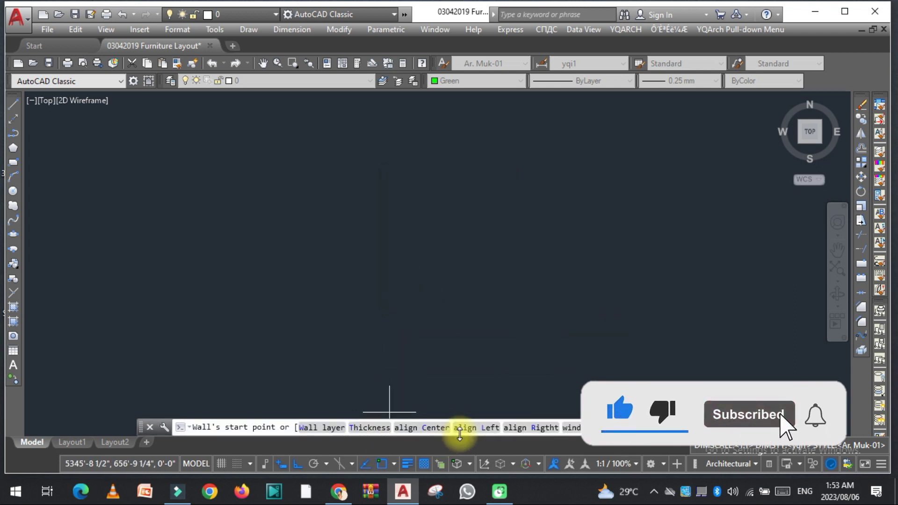
# Draw 20-foot walls right, down and left from a start point, then close the square.
pyautogui.click(251, 218)
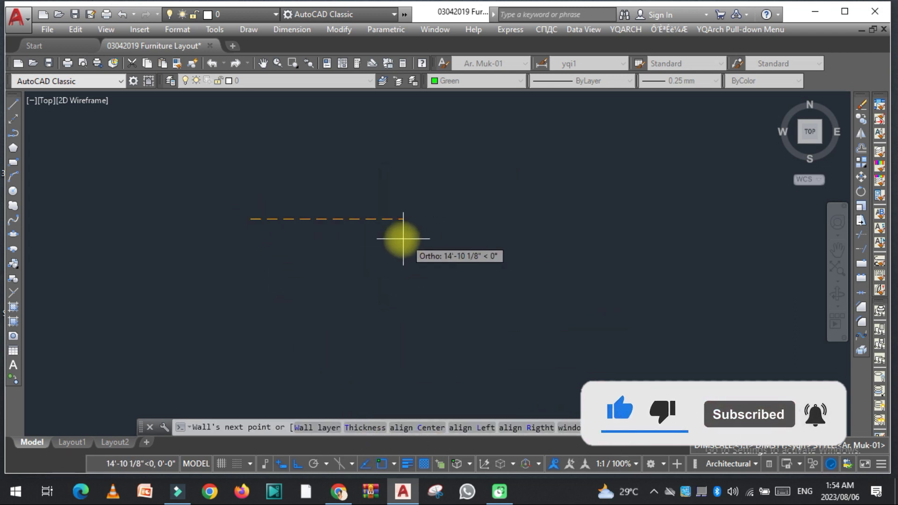
pyautogui.scroll(2, 356, 233)
pyautogui.write('20')
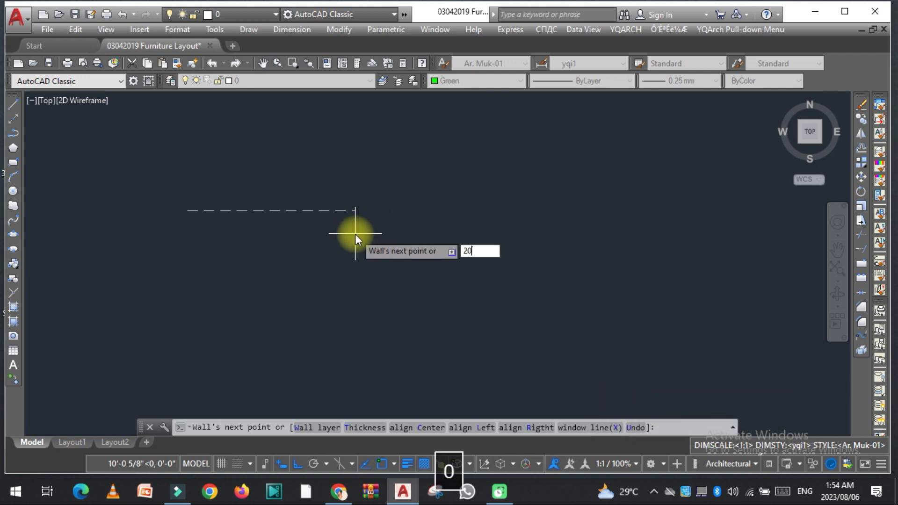
pyautogui.press('Return')
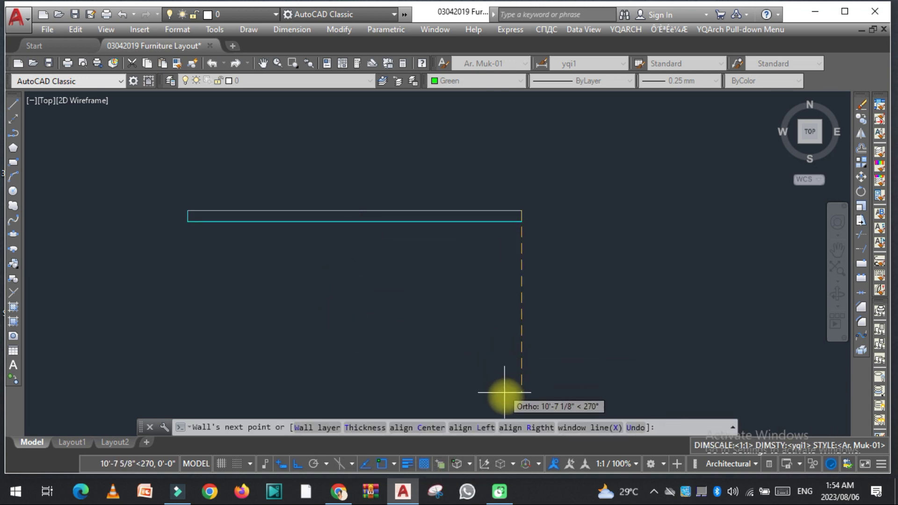
pyautogui.write('20')
pyautogui.press('Return')
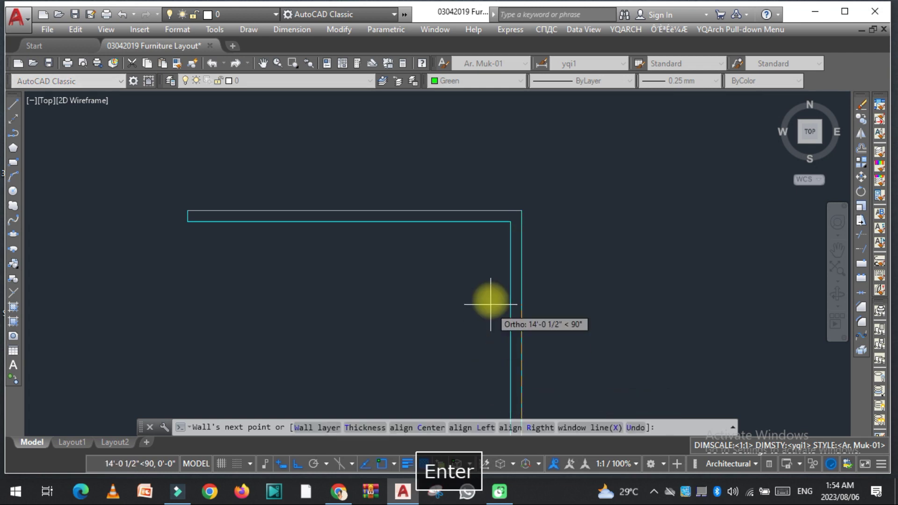
pyautogui.scroll(-4, 491, 301)
pyautogui.write('20')
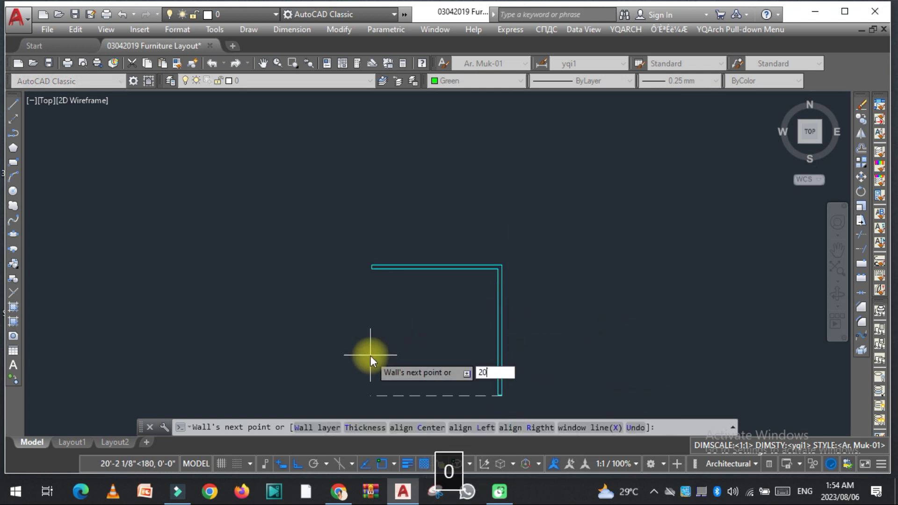
pyautogui.press('Return')
pyautogui.scroll(2, 372, 265)
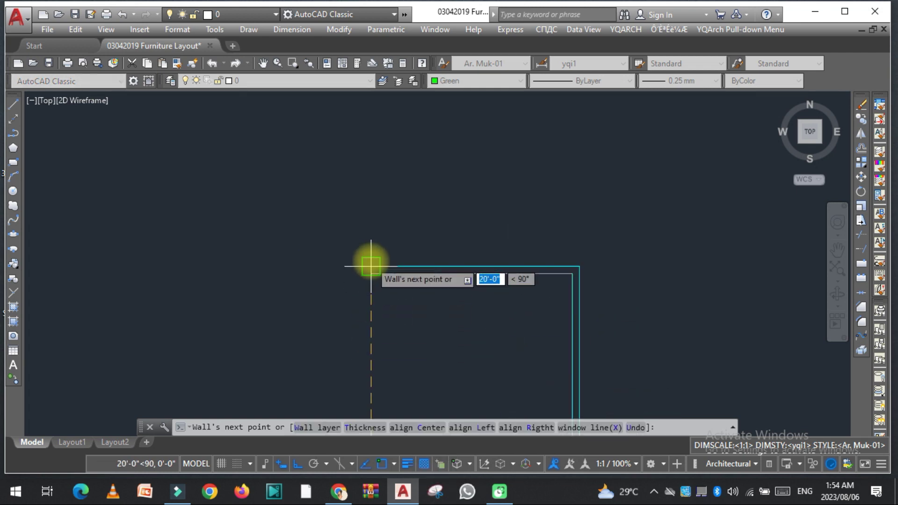
pyautogui.scroll(-2, 378, 262)
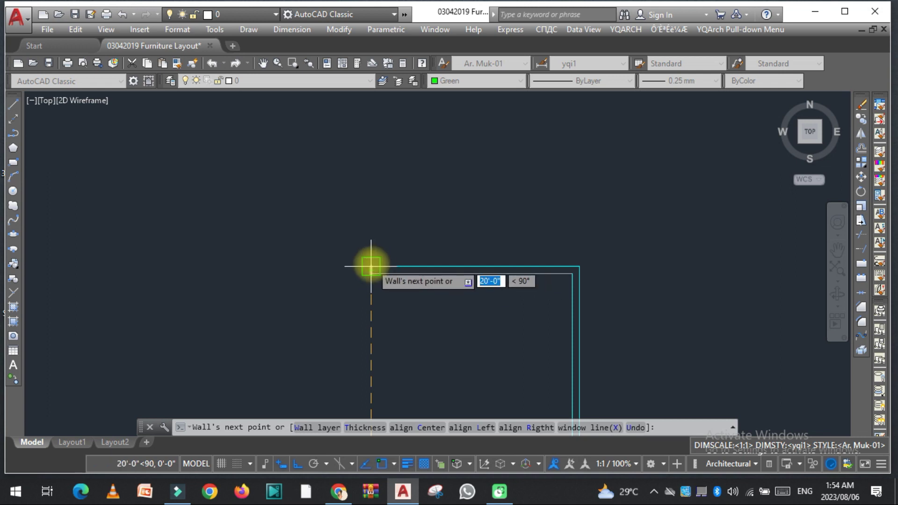
pyautogui.click(373, 266)
pyautogui.press('Escape')
pyautogui.scroll(2, 512, 322)
pyautogui.moveTo(511, 323)
pyautogui.mouseDown(button='middle')
pyautogui.moveTo(387, 271)
pyautogui.moveTo(406, 279)
pyautogui.mouseUp(button='middle')
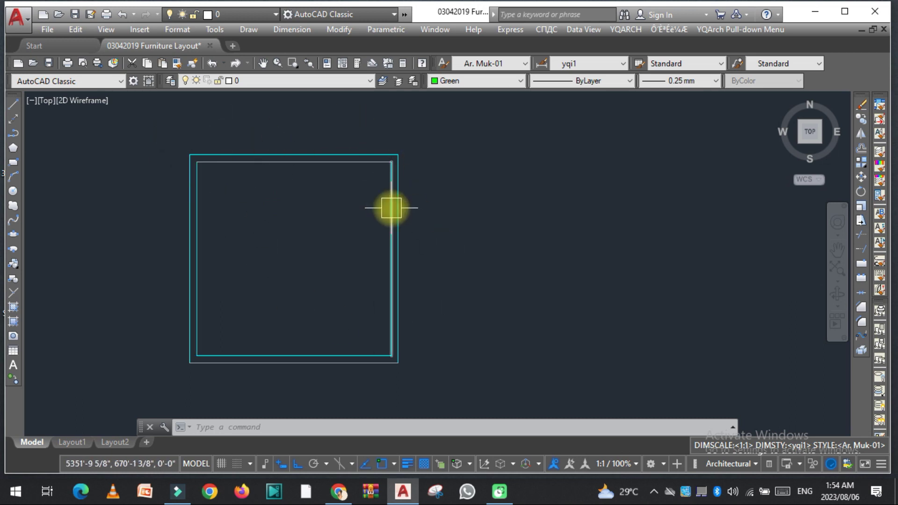
pyautogui.moveTo(390, 220)
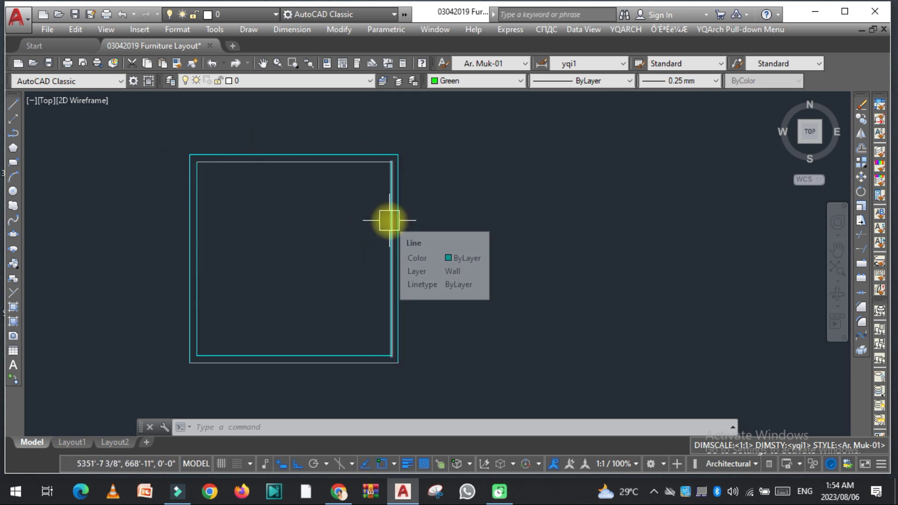
pyautogui.write('WW')
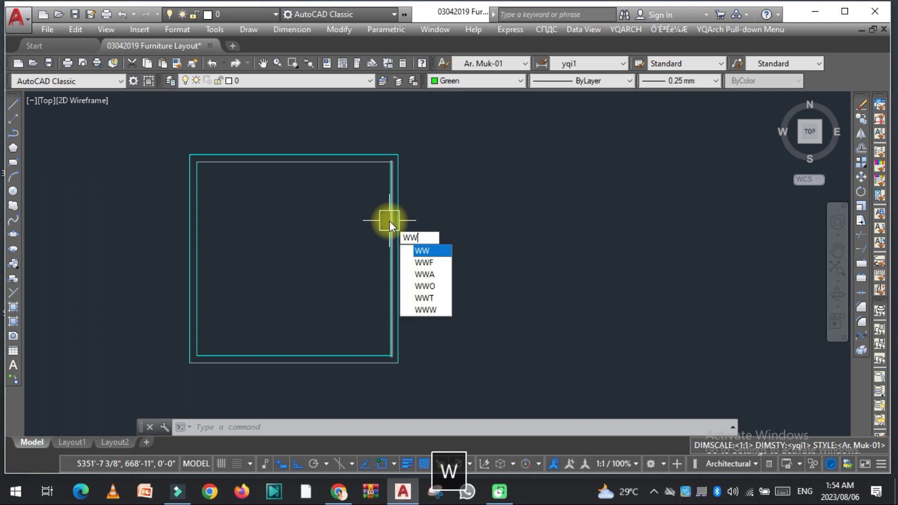
pyautogui.write('F')
pyautogui.press('space')
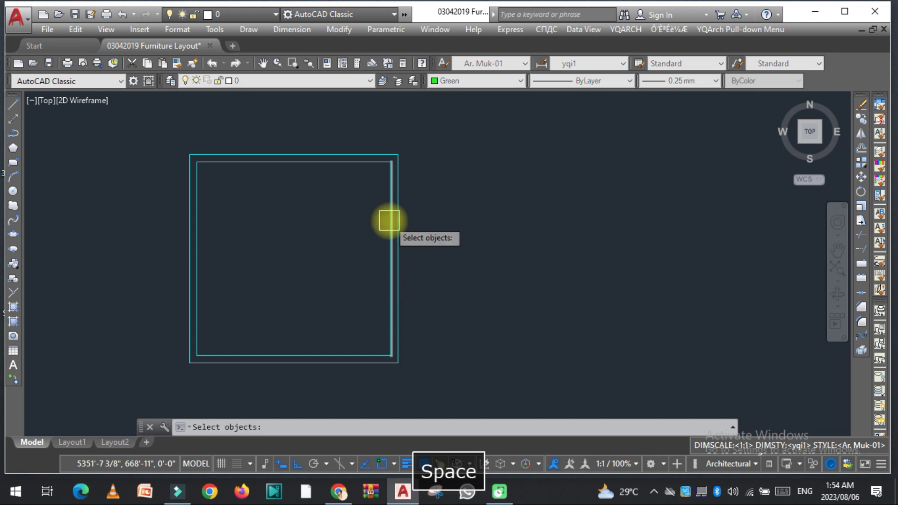
pyautogui.scroll(2, 397, 243)
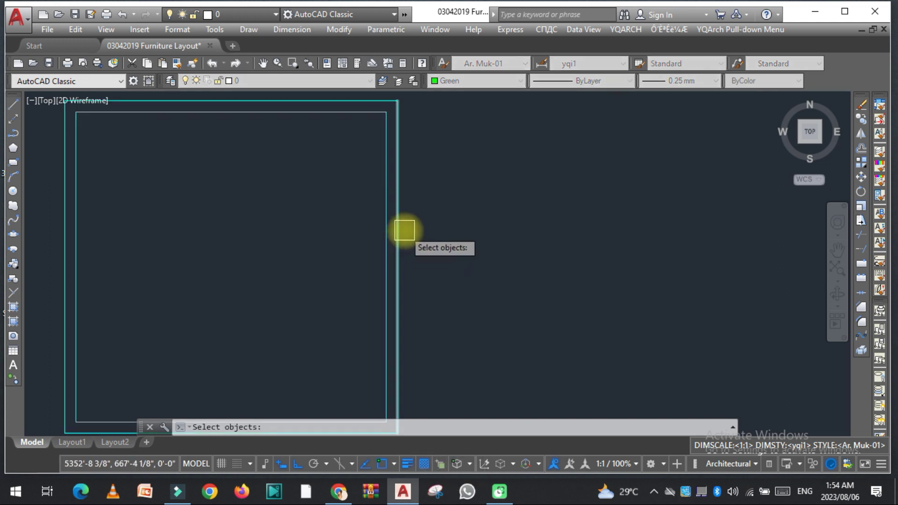
pyautogui.scroll(-2, 403, 231)
pyautogui.click(426, 233)
pyautogui.click(359, 253)
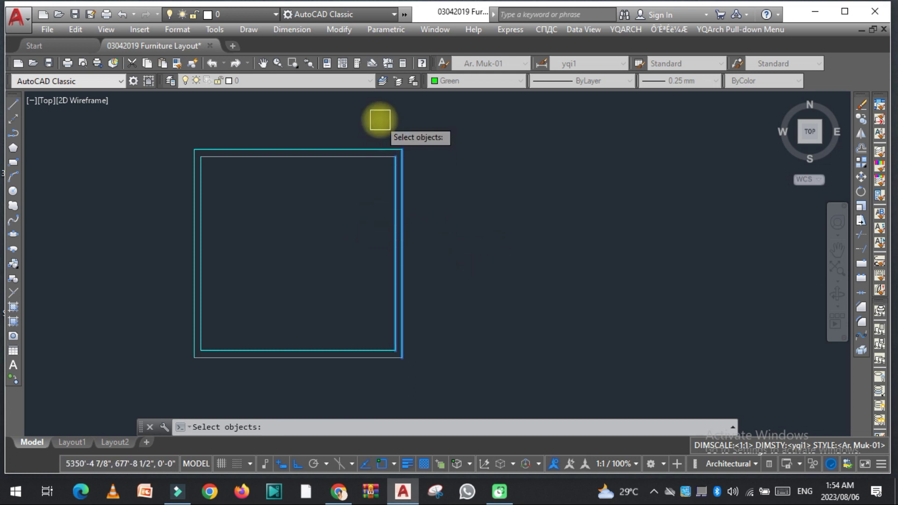
pyautogui.click(379, 120)
pyautogui.click(196, 198)
pyautogui.click(154, 206)
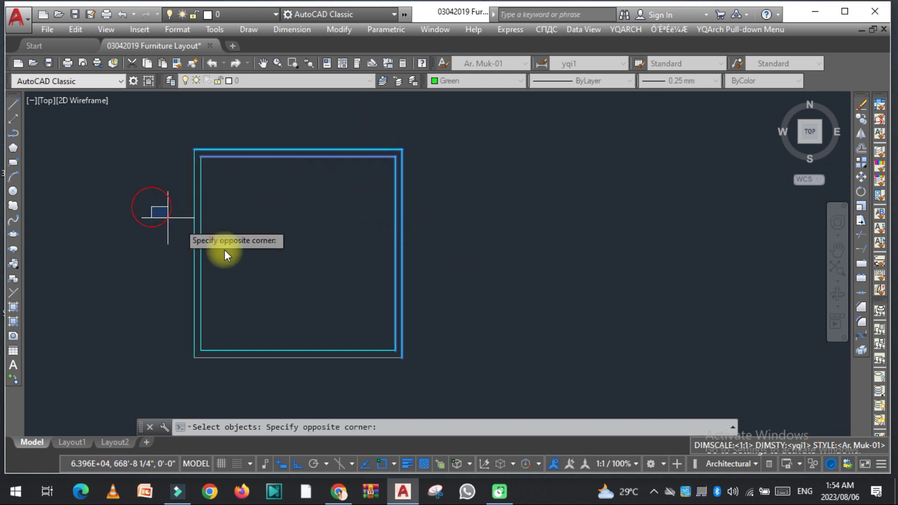
pyautogui.click(235, 262)
pyautogui.click(300, 400)
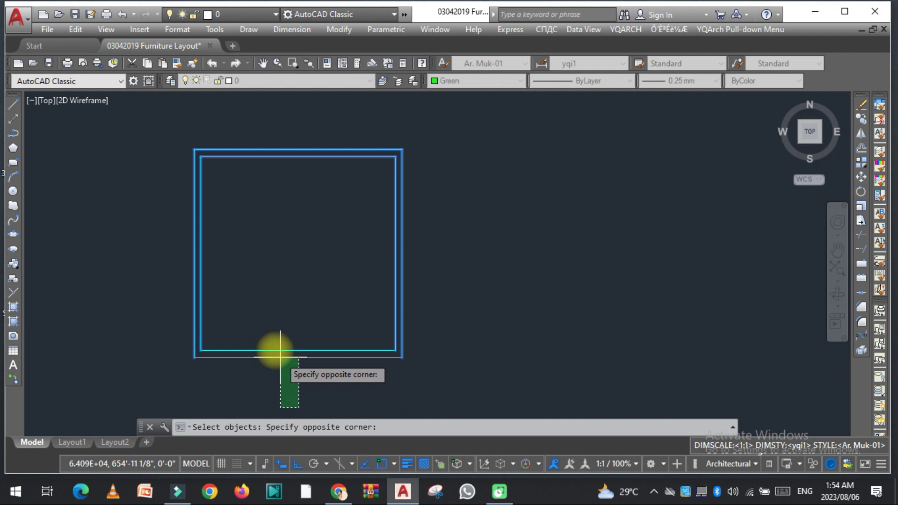
pyautogui.click(281, 351)
pyautogui.press('space')
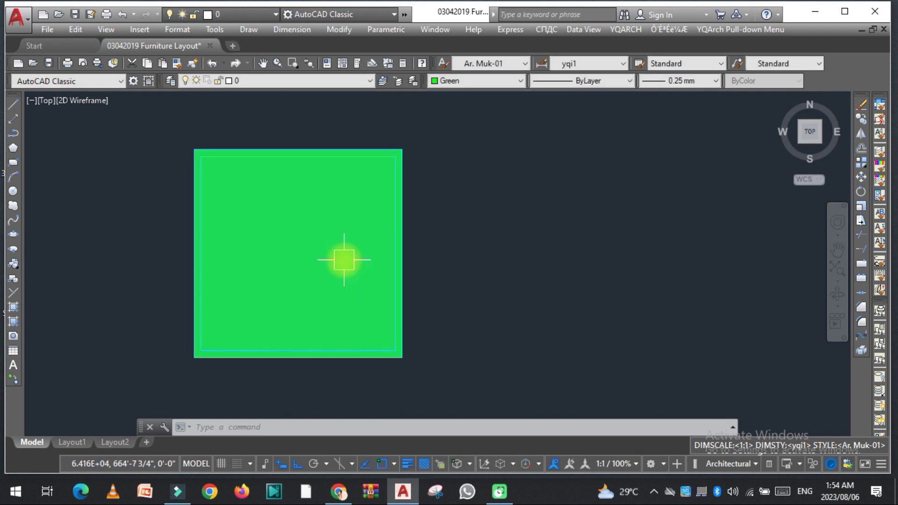
pyautogui.click(312, 270)
pyautogui.press('Delete')
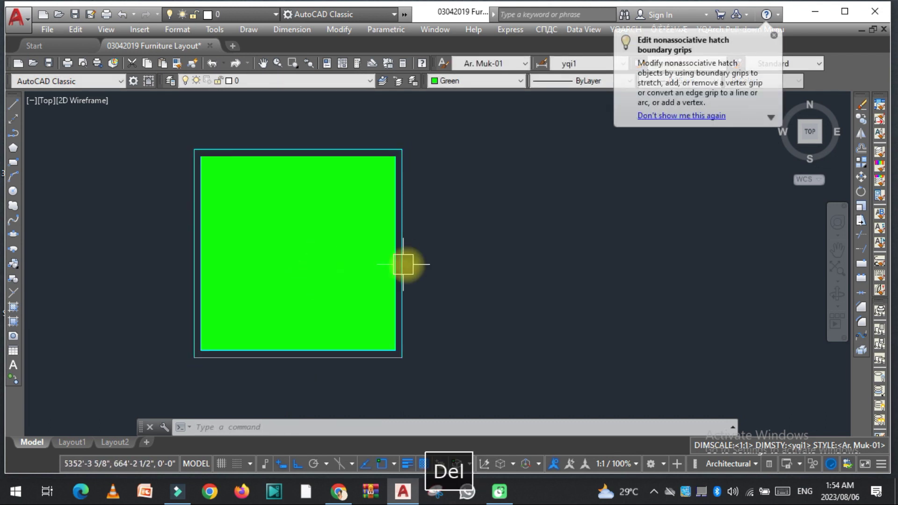
pyautogui.click(329, 245)
pyautogui.press('Delete')
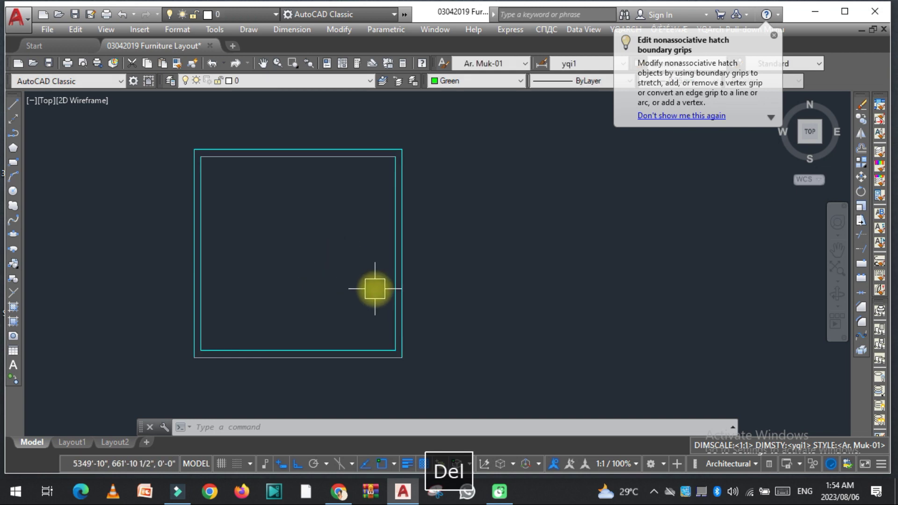
# Fill the right outer wall solid green with the WF wall-fill command.
pyautogui.write('ww')
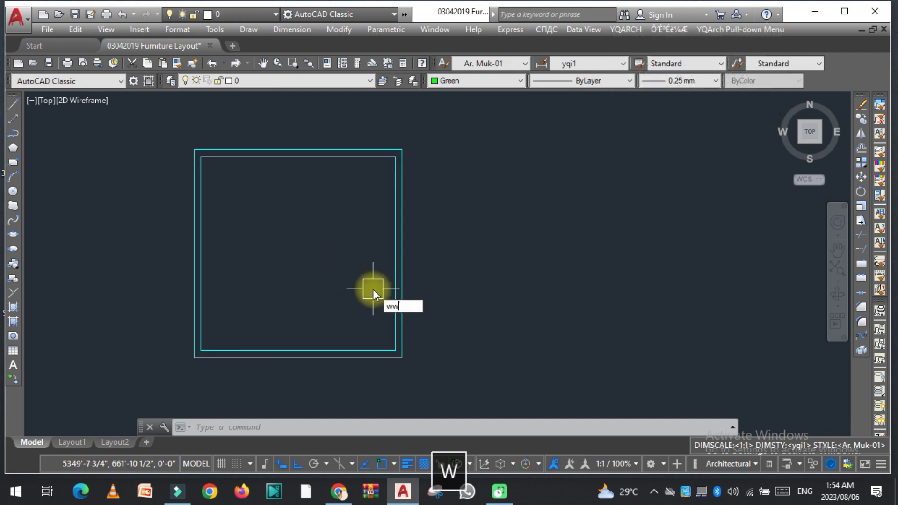
pyautogui.press('space')
pyautogui.click(434, 269)
pyautogui.click(357, 297)
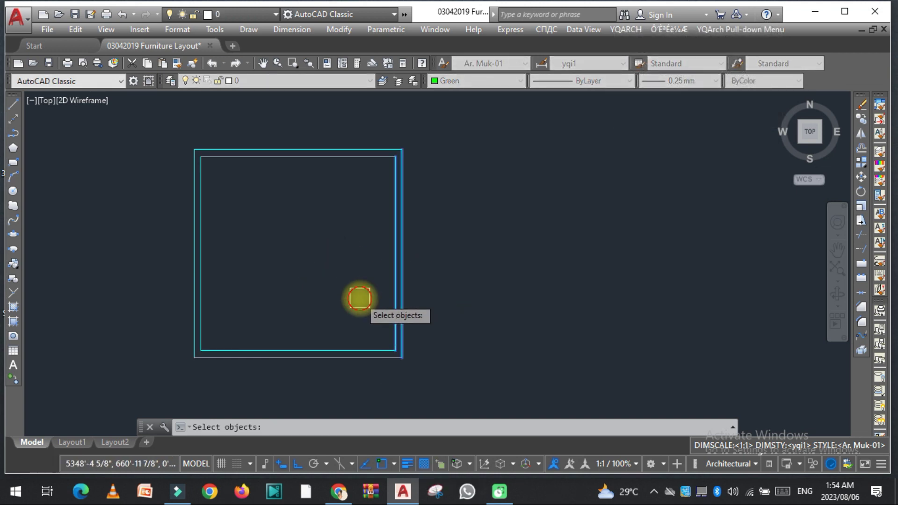
pyautogui.press('space')
# Fill the top and left outer walls solid green.
pyautogui.press('space')
pyautogui.click(331, 115)
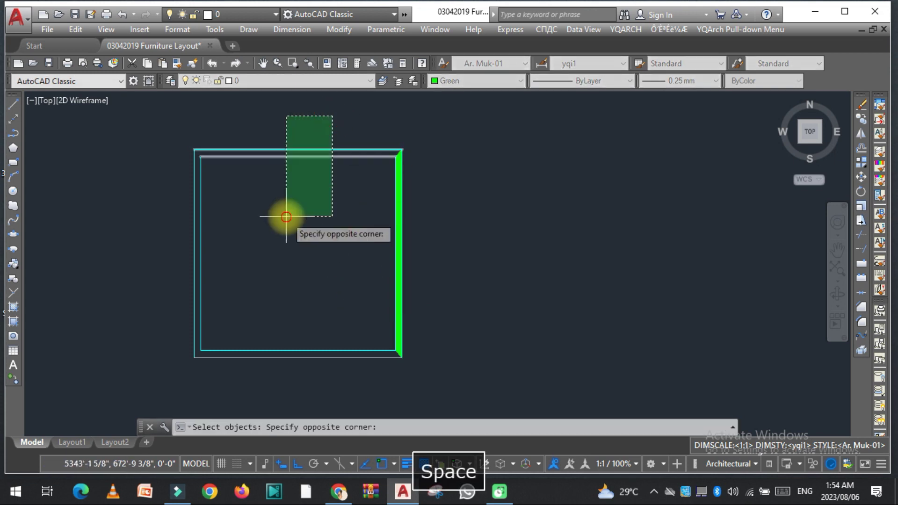
pyautogui.click(288, 215)
pyautogui.press('space')
pyautogui.press('space')
pyautogui.click(271, 215)
pyautogui.click(166, 257)
# Fill the bottom outer wall green and end the wall fill command.
pyautogui.press('space')
pyautogui.press('space')
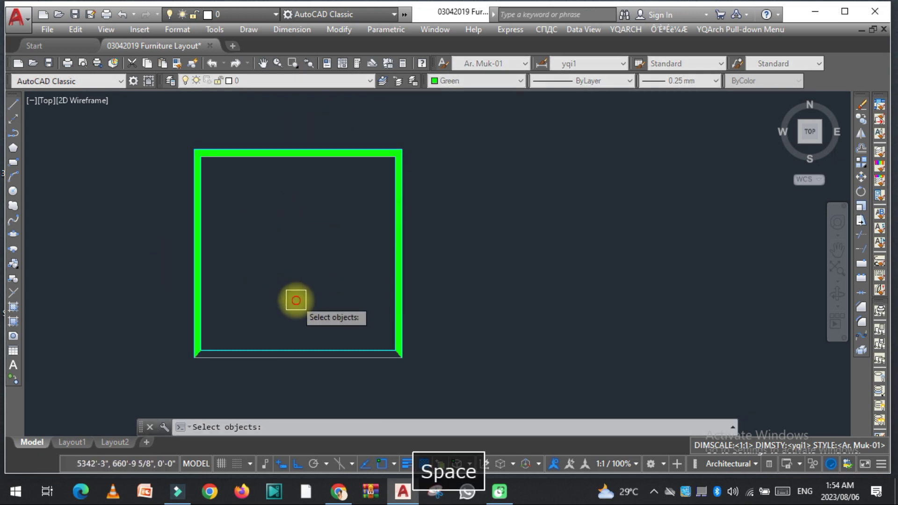
pyautogui.click(295, 301)
pyautogui.click(260, 381)
pyautogui.press('space')
pyautogui.press('Escape')
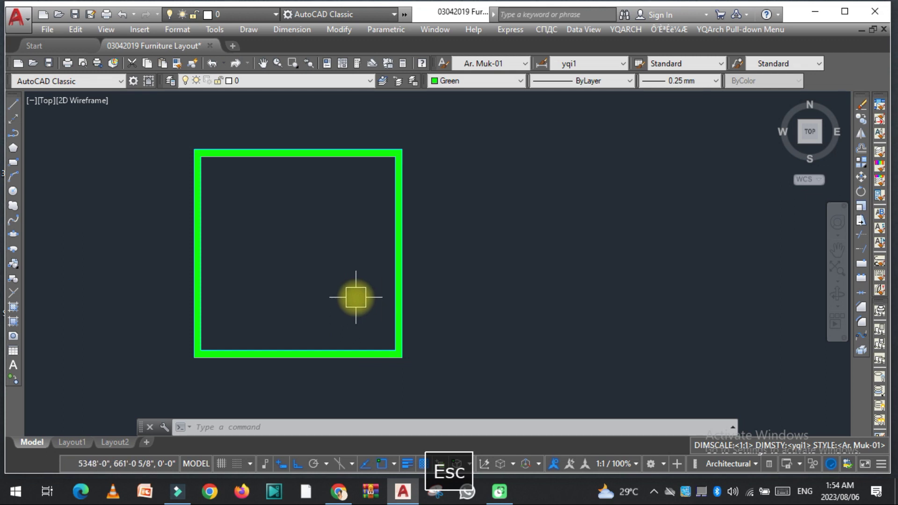
# Start an erase and cancel it without deleting anything.
pyautogui.press('space')
pyautogui.scroll(6, 388, 239)
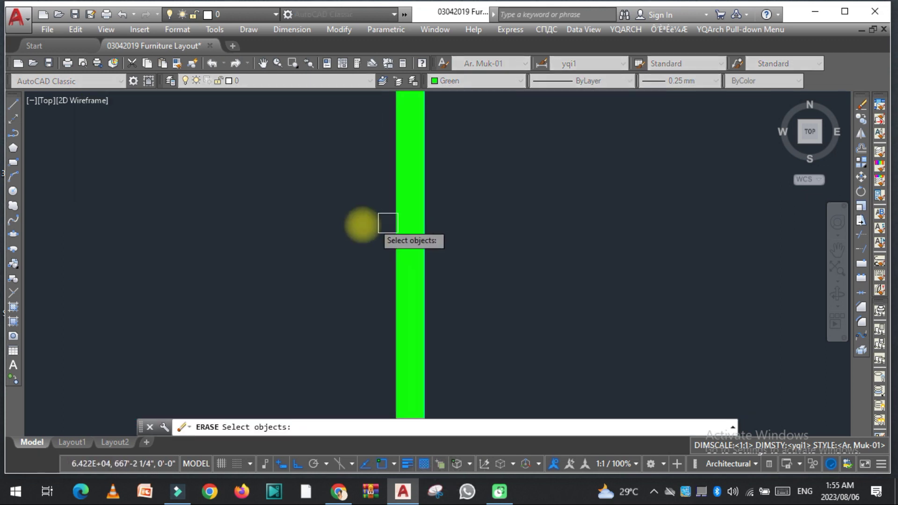
pyautogui.scroll(-4, 371, 220)
pyautogui.scroll(-5, 372, 220)
pyautogui.press('Escape')
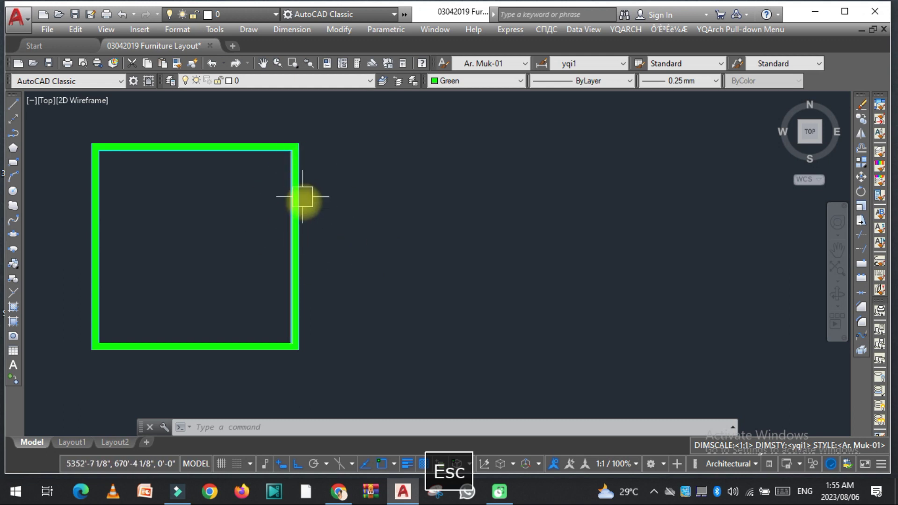
# Run WWO with offset distance 120 and offset copies of the right wall outward.
pyautogui.write('ww')
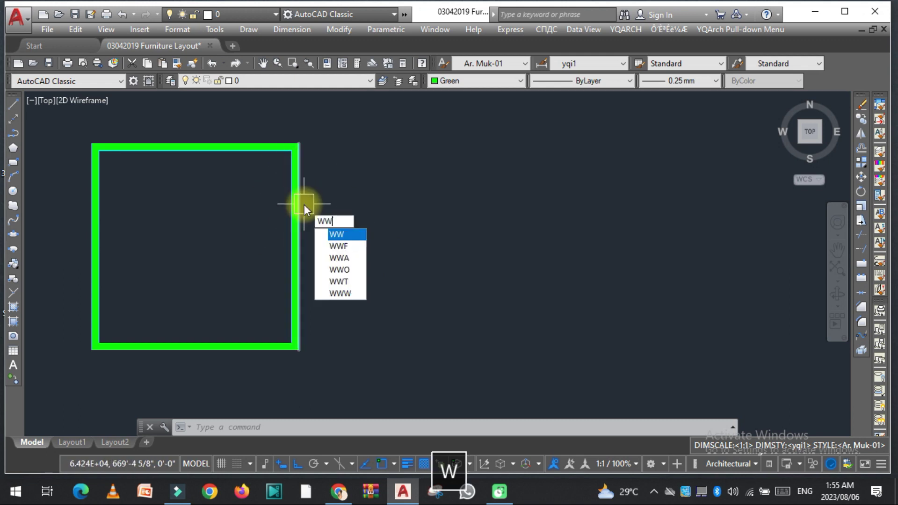
pyautogui.write('o')
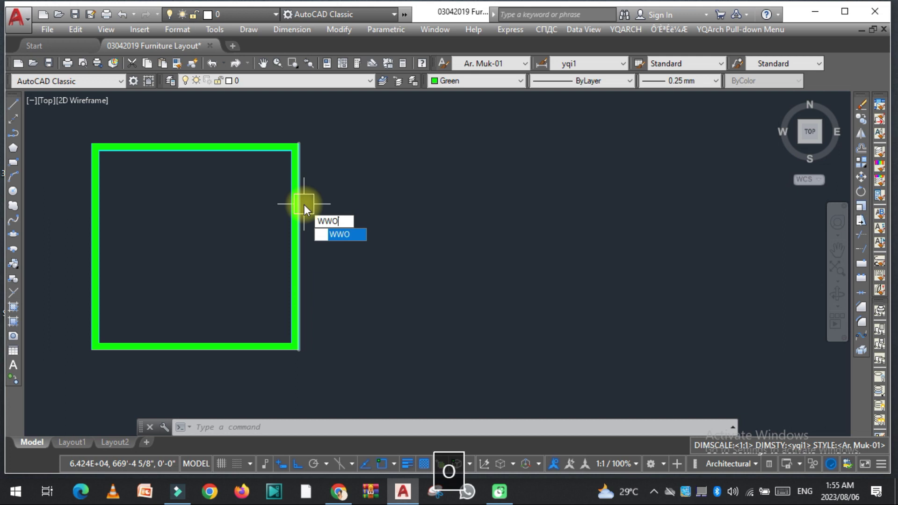
pyautogui.press('space')
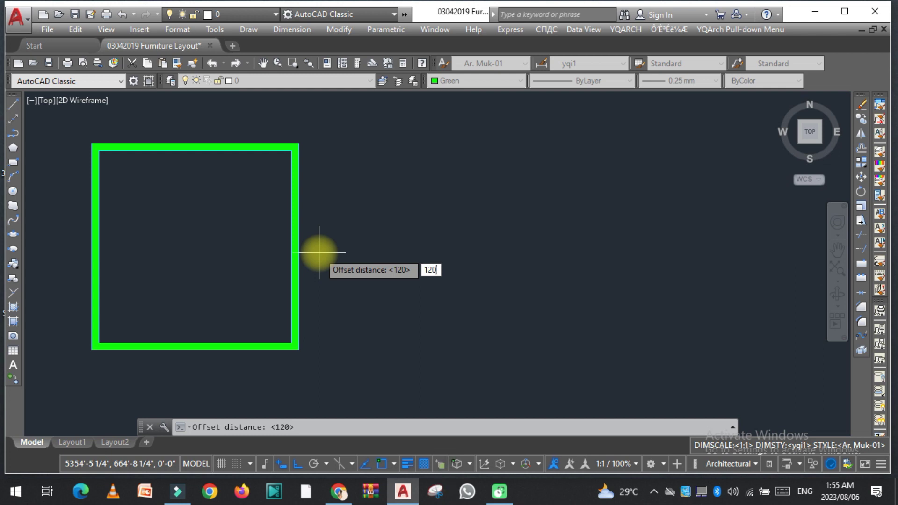
pyautogui.press('space')
pyautogui.click(297, 252)
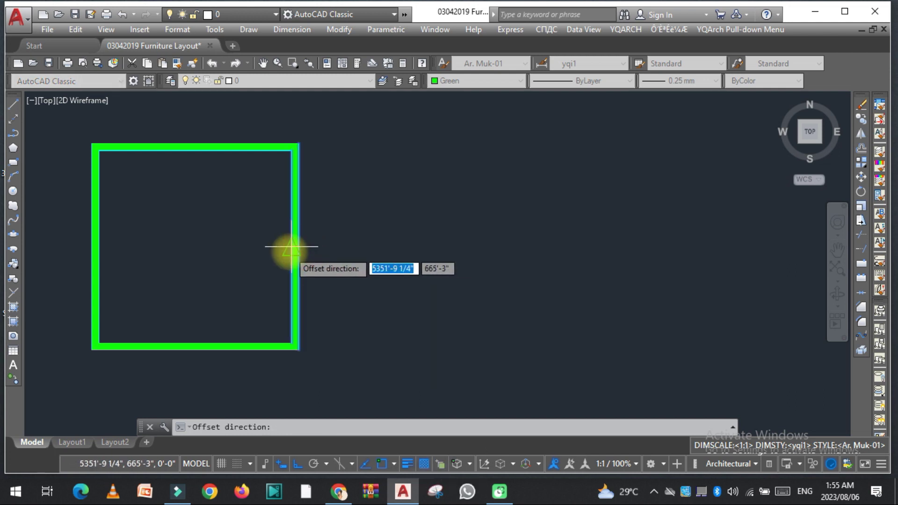
pyautogui.click(424, 262)
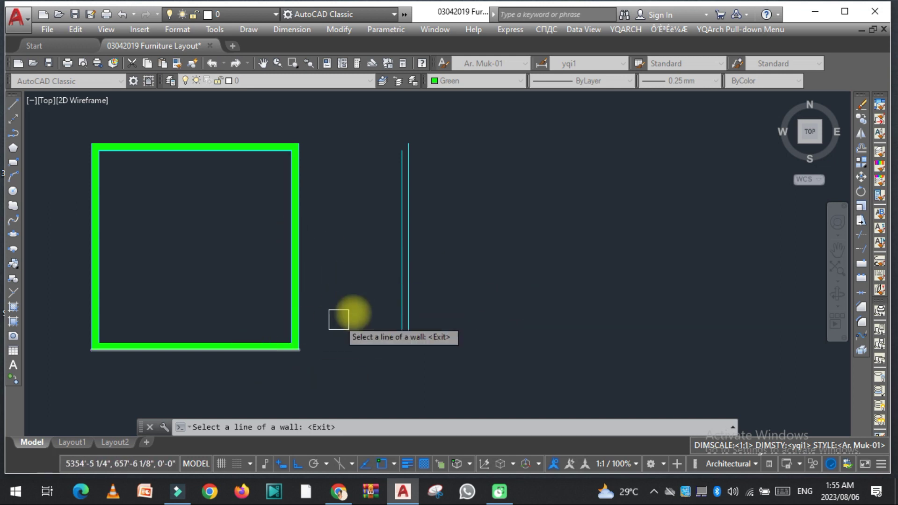
pyautogui.click(410, 265)
pyautogui.click(509, 259)
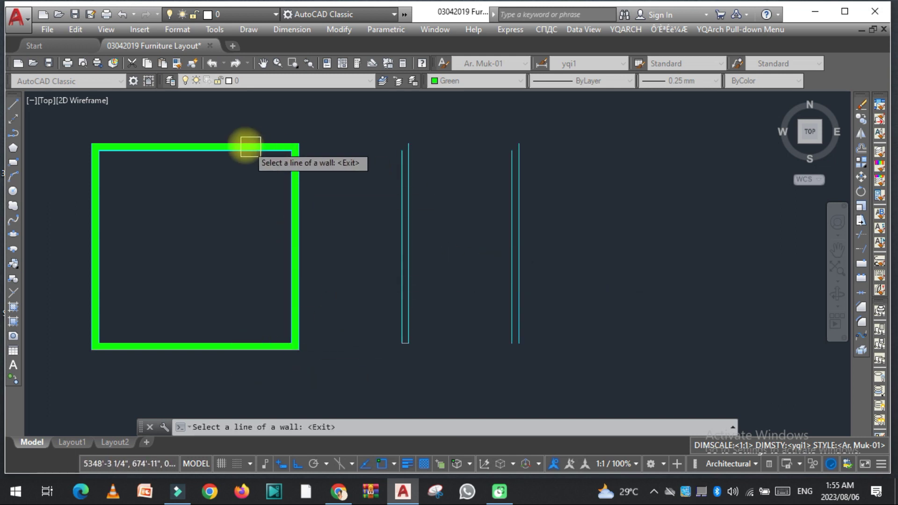
# Offset the top and right walls inward to form crossing horizontal and vertical partitions.
pyautogui.click(235, 149)
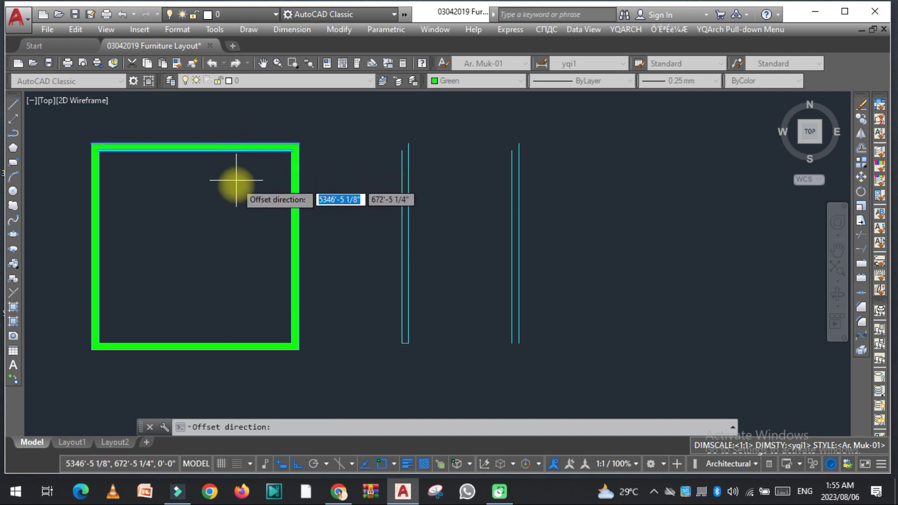
pyautogui.click(232, 197)
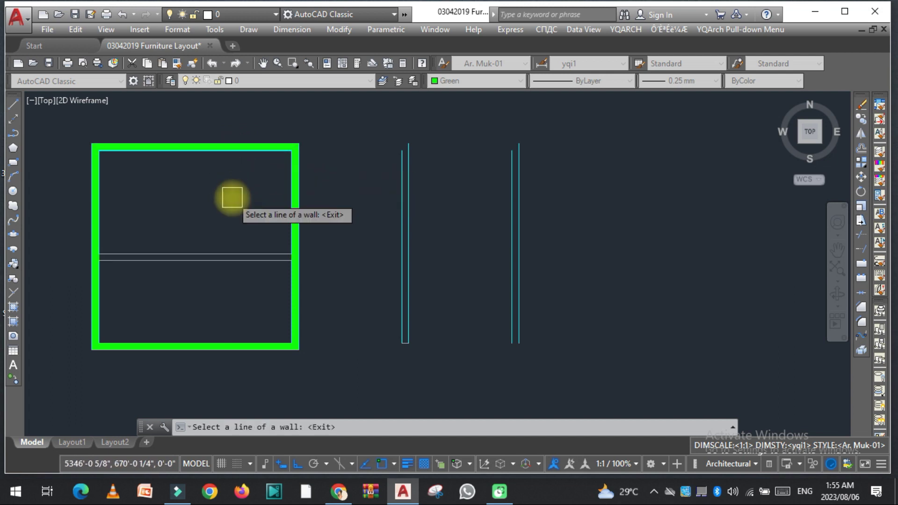
pyautogui.click(295, 208)
pyautogui.click(227, 212)
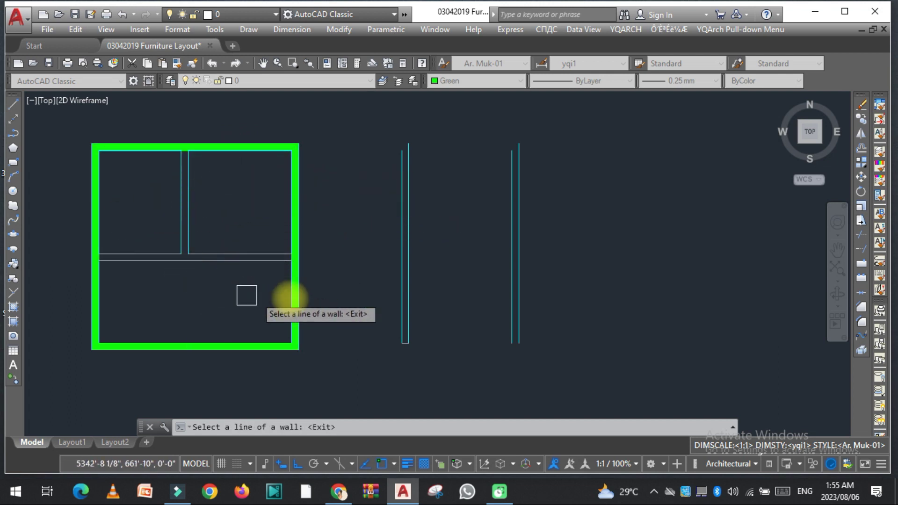
pyautogui.click(295, 304)
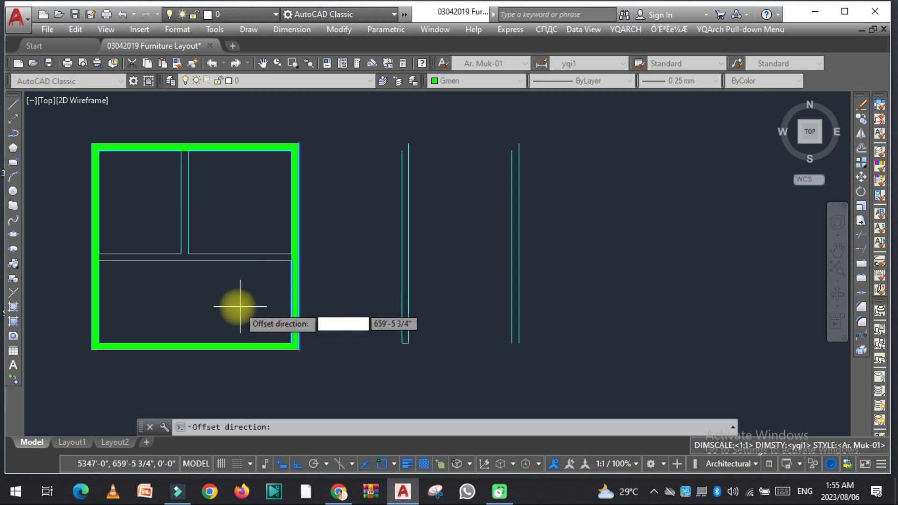
pyautogui.click(233, 306)
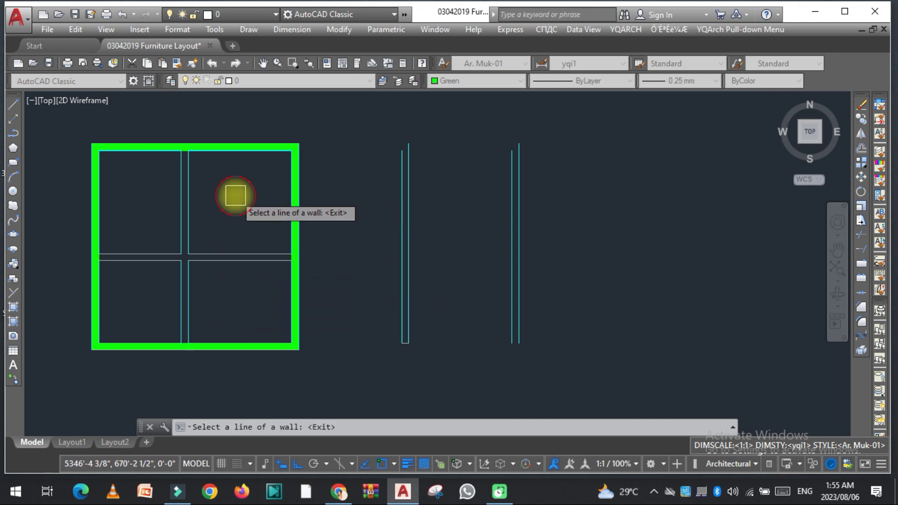
pyautogui.scroll(-1, 321, 306)
pyautogui.scroll(1, 327, 293)
pyautogui.press('Escape')
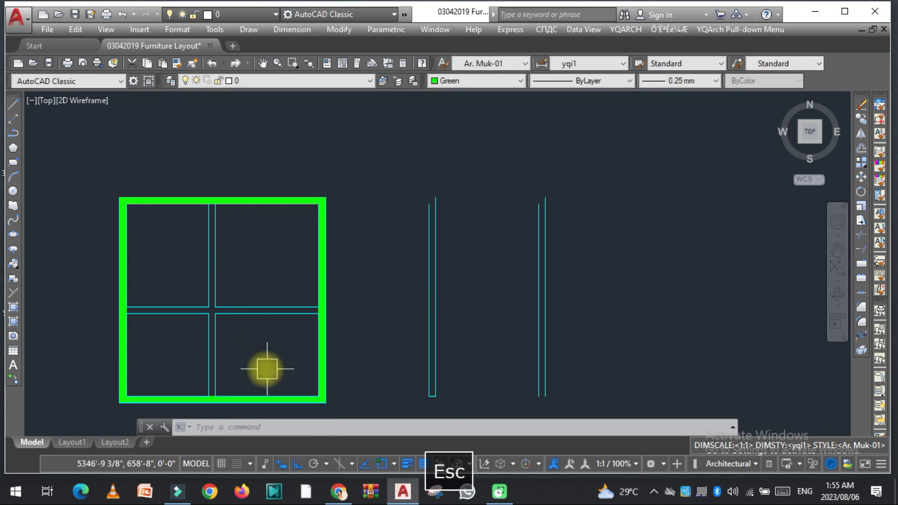
pyautogui.scroll(1, 248, 352)
# Fill the vertical partition and the horizontal partition solid green with WF.
pyautogui.write('wf')
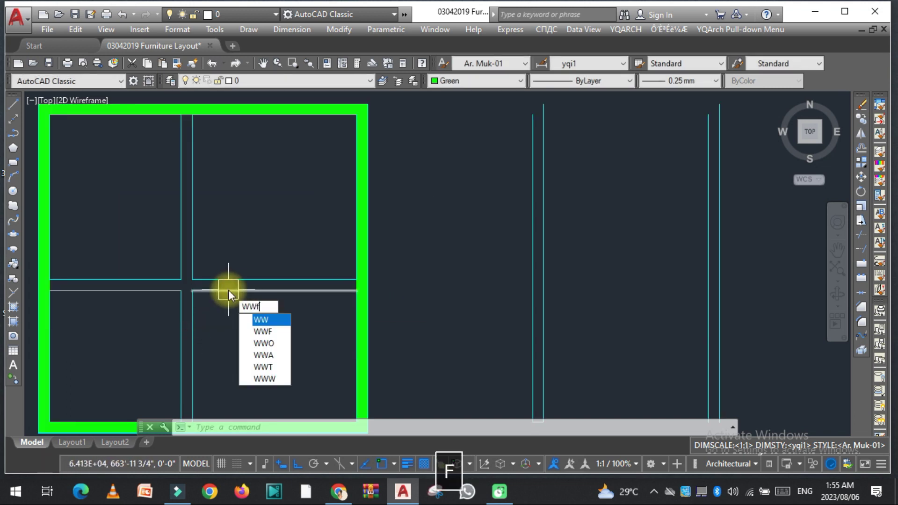
pyautogui.press('space')
pyautogui.scroll(-1, 233, 278)
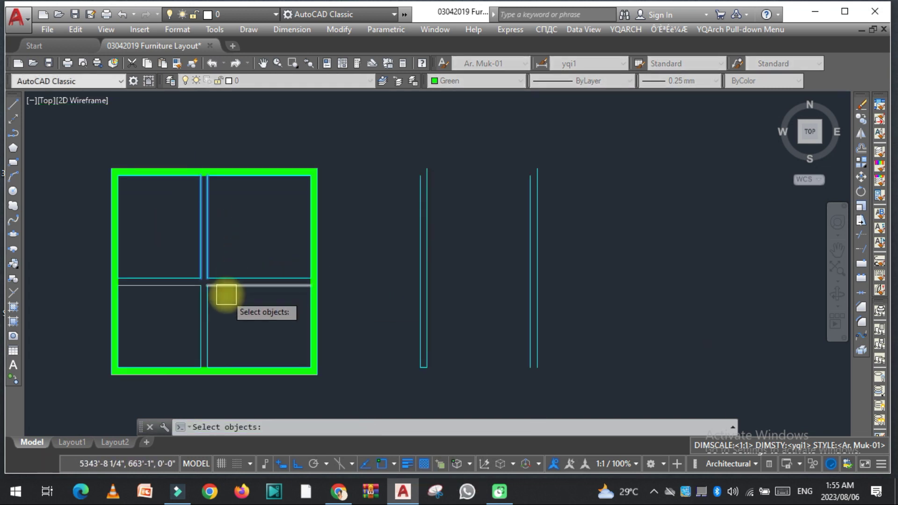
pyautogui.press('space')
pyautogui.press('space')
pyautogui.click(265, 338)
pyautogui.click(234, 257)
pyautogui.press('space')
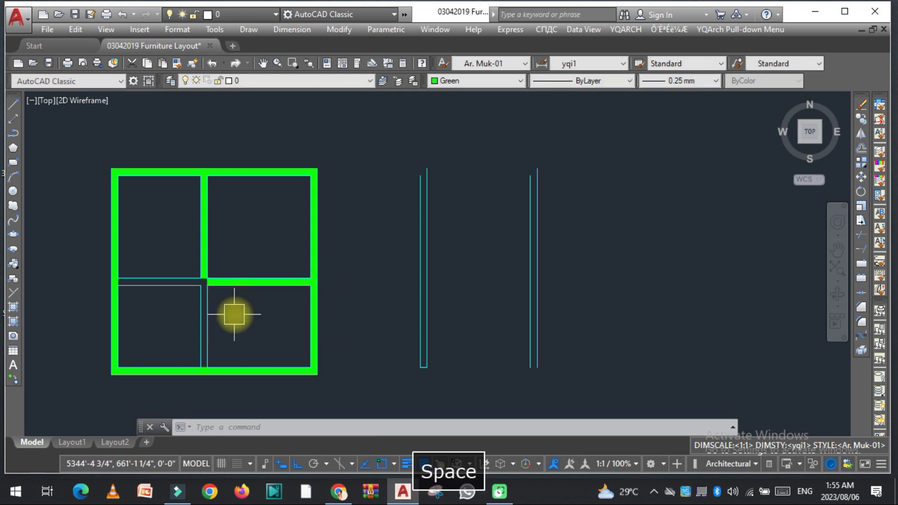
pyautogui.press('space')
# Fill the lower vertical and lower-left horizontal partition segments green.
pyautogui.click(235, 315)
pyautogui.click(201, 335)
pyautogui.click(180, 266)
pyautogui.click(162, 323)
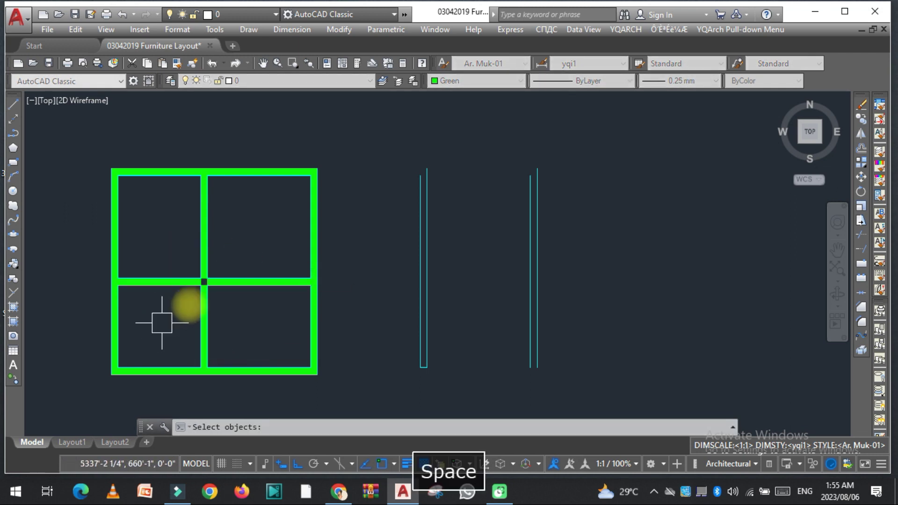
pyautogui.press('Escape')
# Stretch the green fill's top edge at the partition junction.
pyautogui.scroll(4, 224, 307)
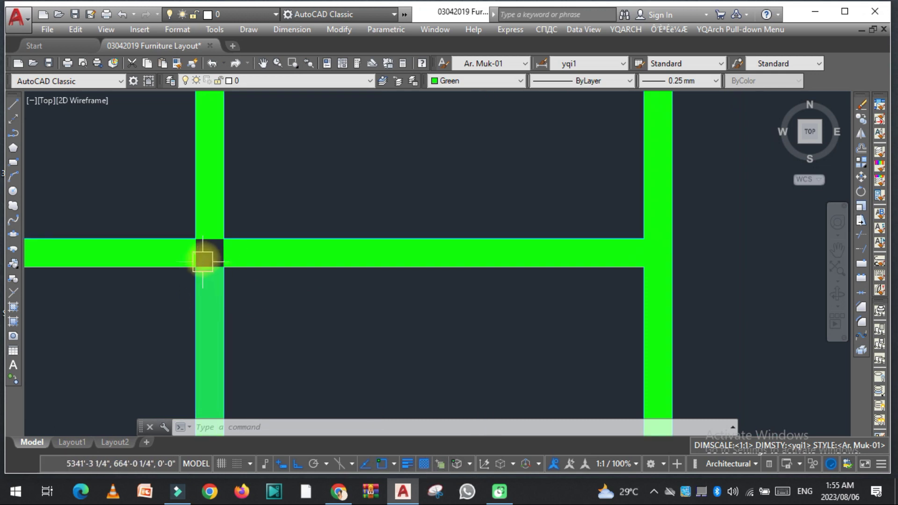
pyautogui.click(203, 257)
pyautogui.click(210, 240)
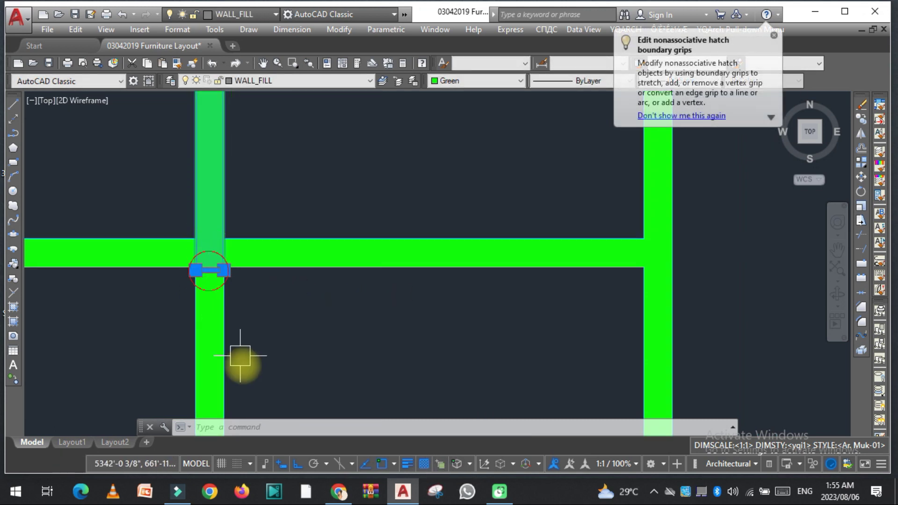
pyautogui.press('Escape')
pyautogui.press('Escape')
pyautogui.scroll(-4, 248, 357)
pyautogui.moveTo(251, 249); pyautogui.dragTo(178, 126, button='middle')
pyautogui.scroll(-2, 233, 167)
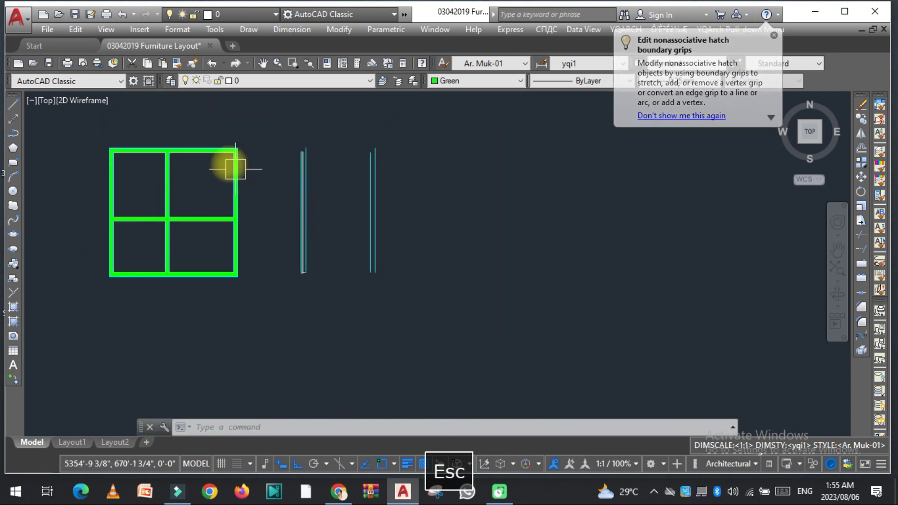
pyautogui.scroll(2, 290, 186)
pyautogui.moveTo(290, 187); pyautogui.dragTo(348, 192, button='middle')
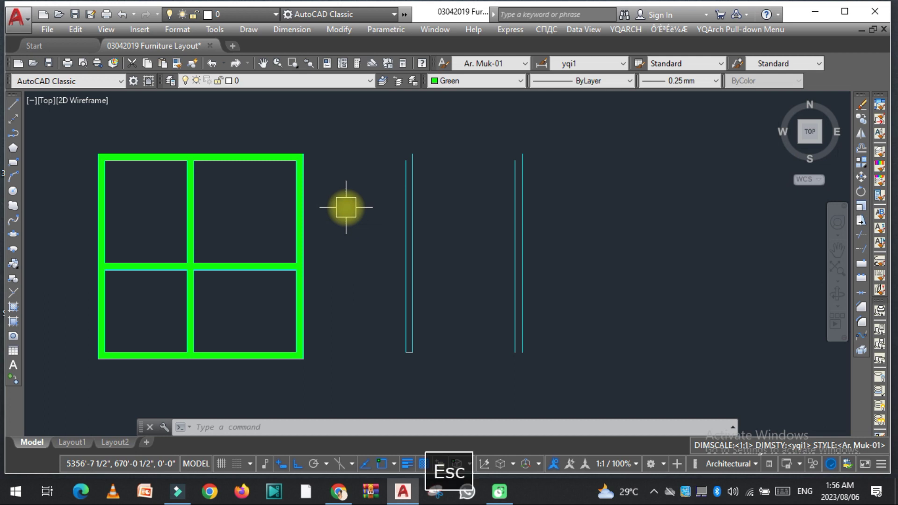
pyautogui.scroll(-4, 373, 244)
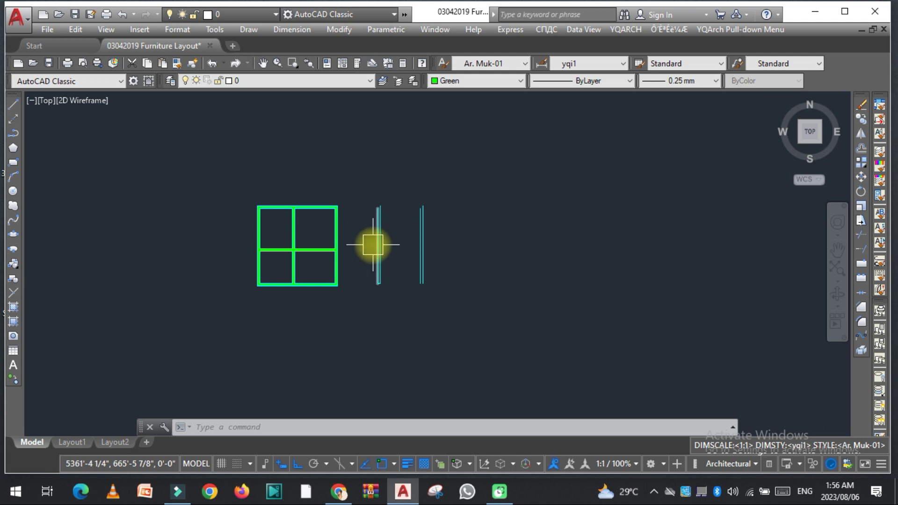